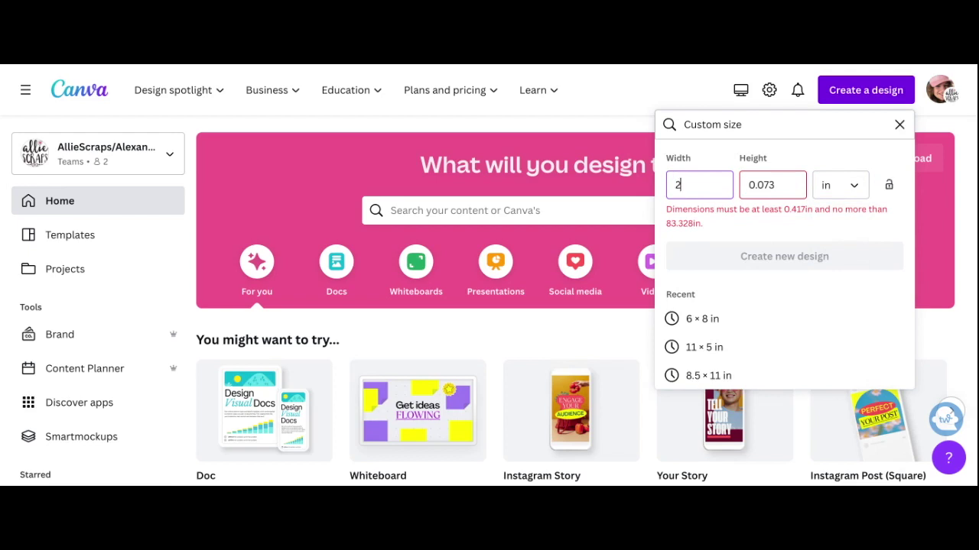
- Create a custom design 2 in wide and 7 in high and add a second blank page
text(7)
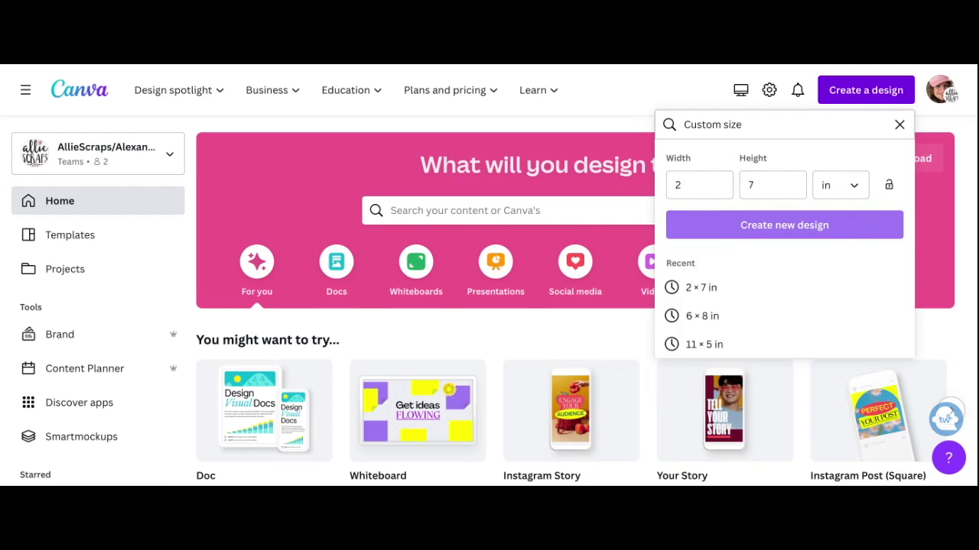
click(784, 225)
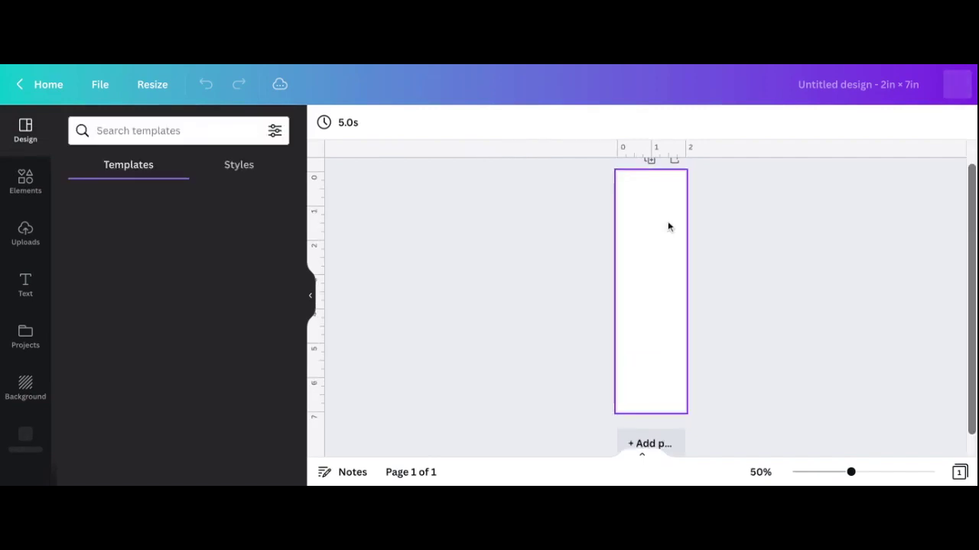
click(670, 188)
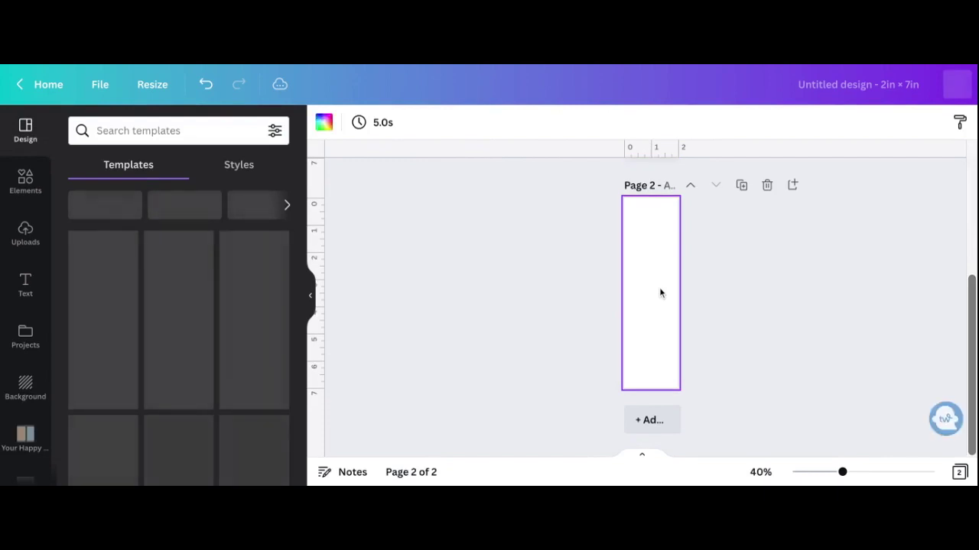
scroll(659, 290, up, 3)
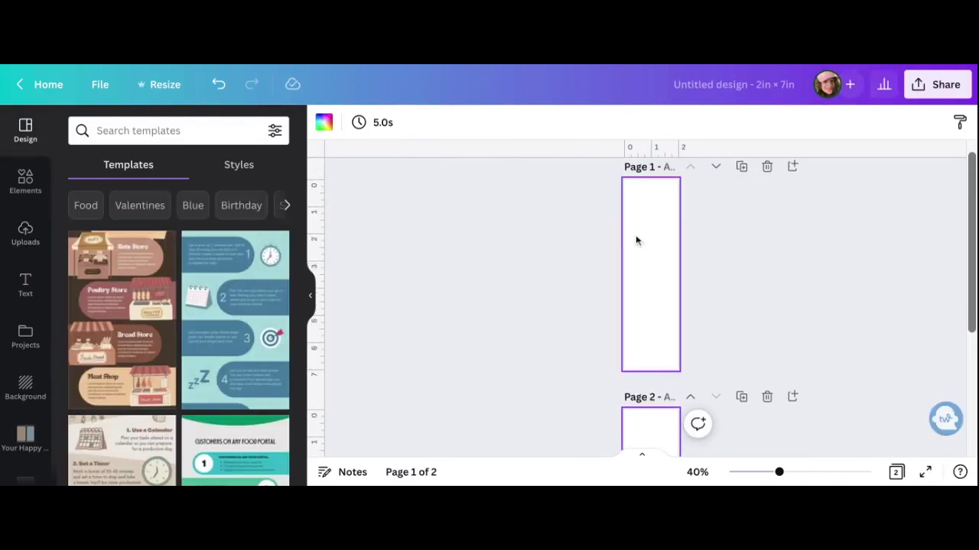
click(658, 276)
key(super+plus)
key(super+plus)
key(super+plus)
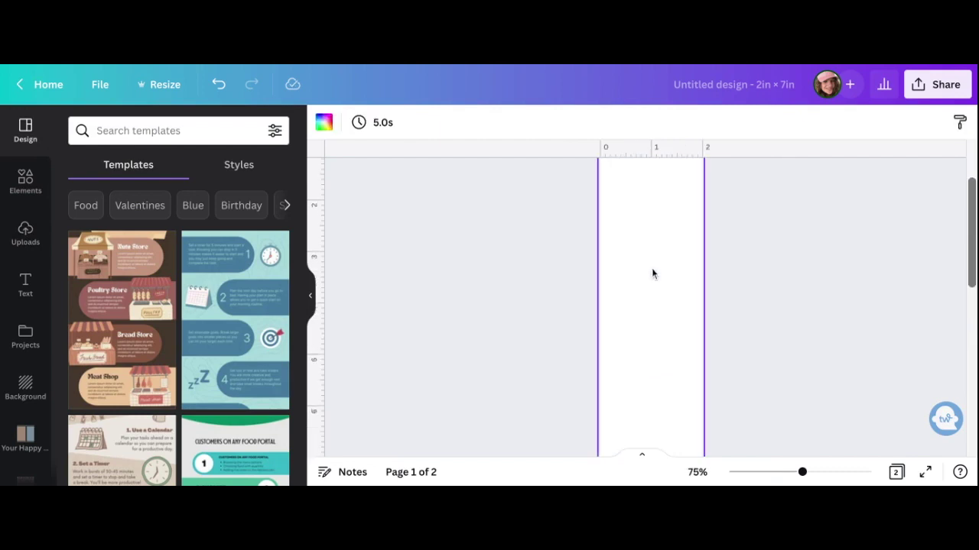
key(super+minus)
key(super+minus)
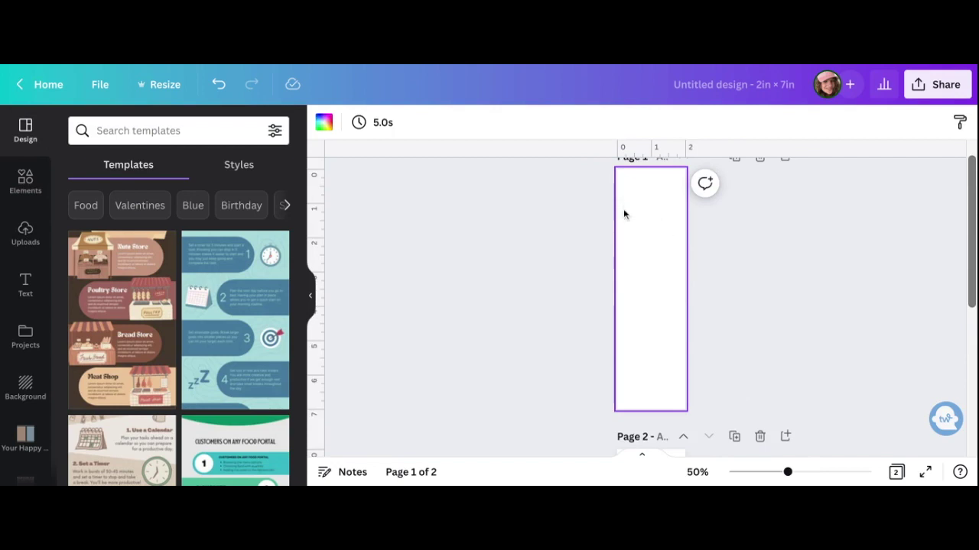
click(544, 271)
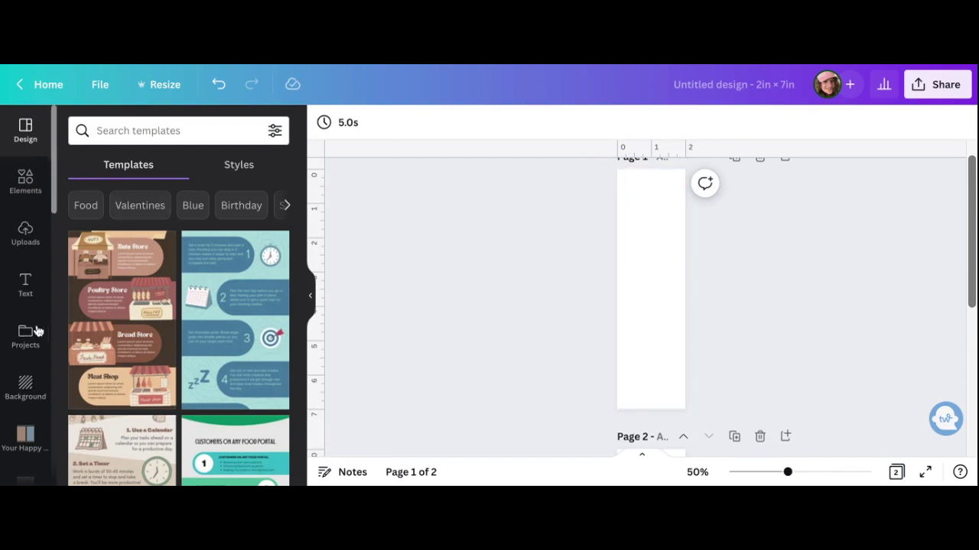
- Look through the pinned folders in the side navigation for the scrapbook kit
scroll(23, 367, down, 10)
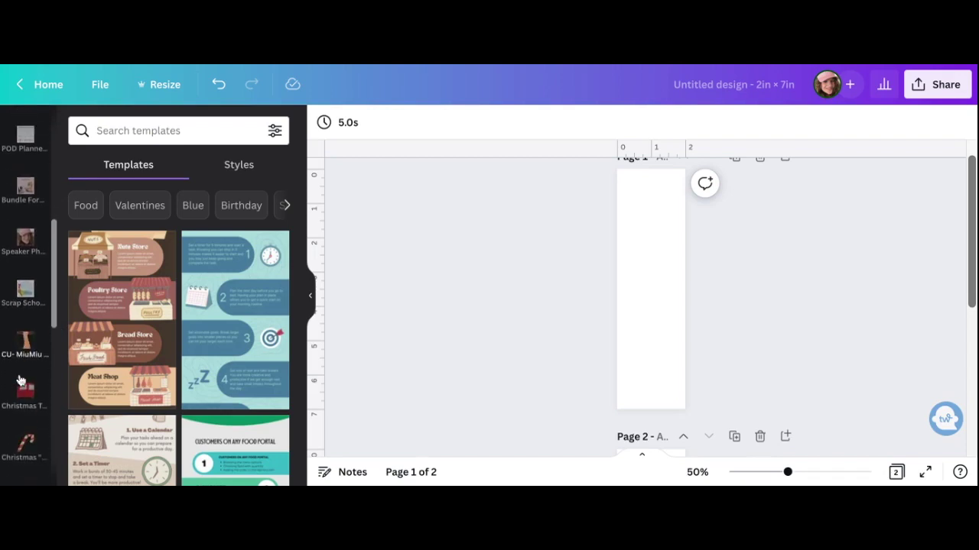
scroll(23, 374, down, 5)
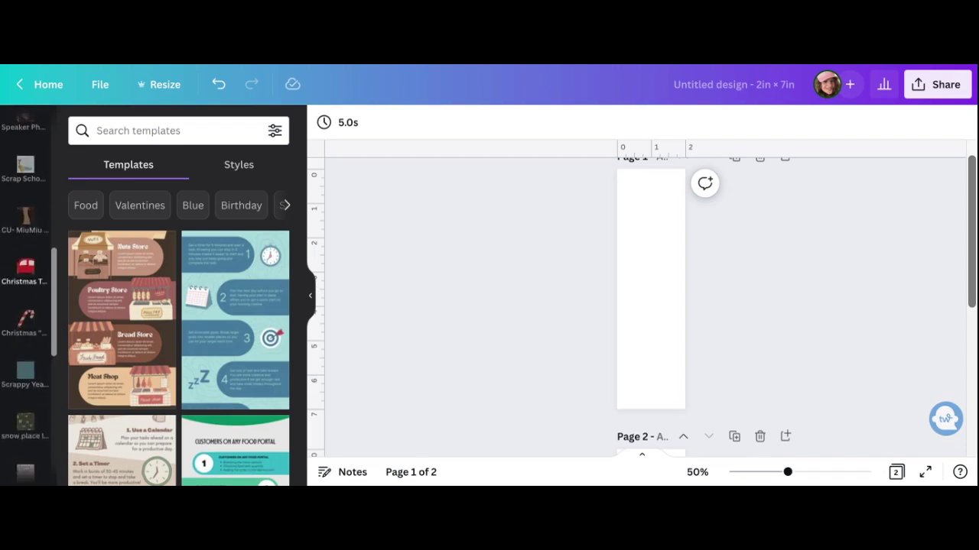
scroll(25, 299, down, 4)
scroll(25, 298, down, 2)
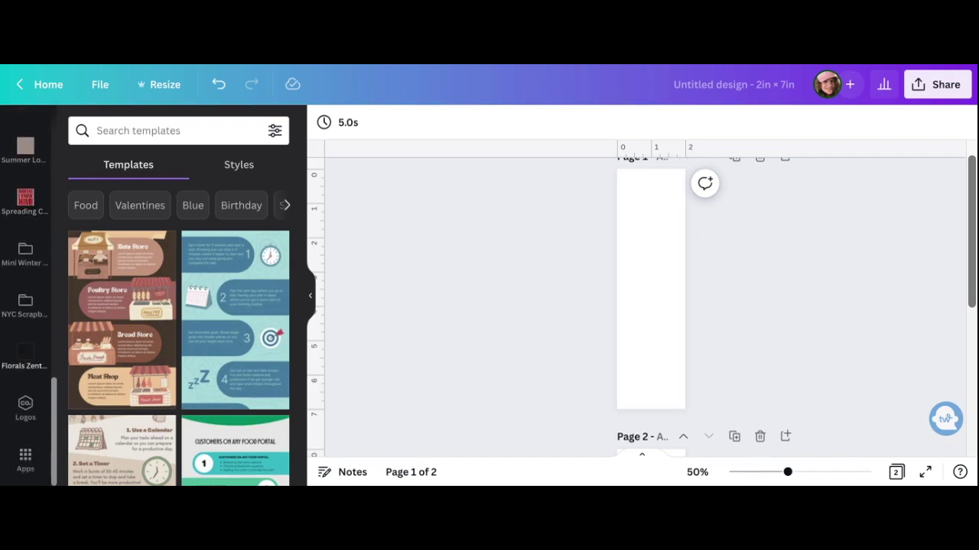
scroll(25, 350, up, 5)
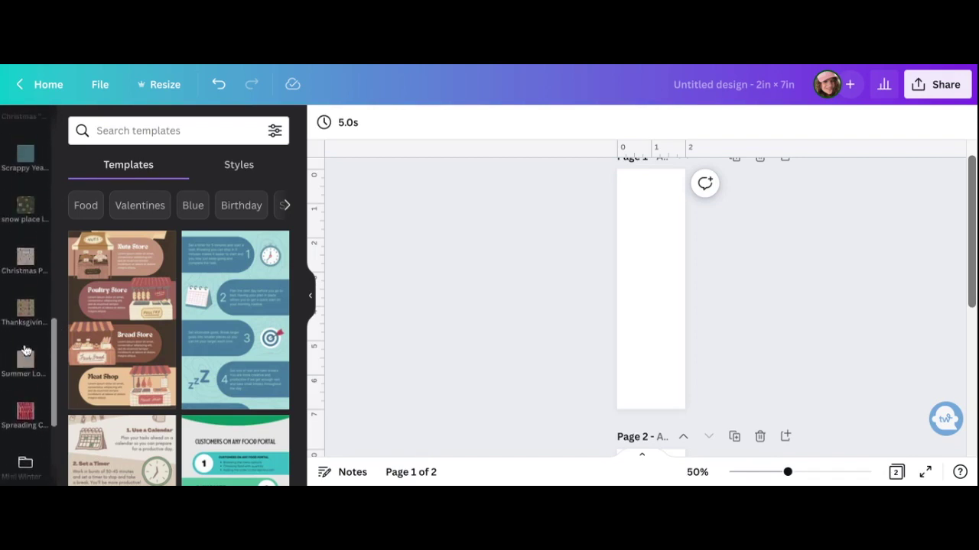
scroll(26, 298, up, 4)
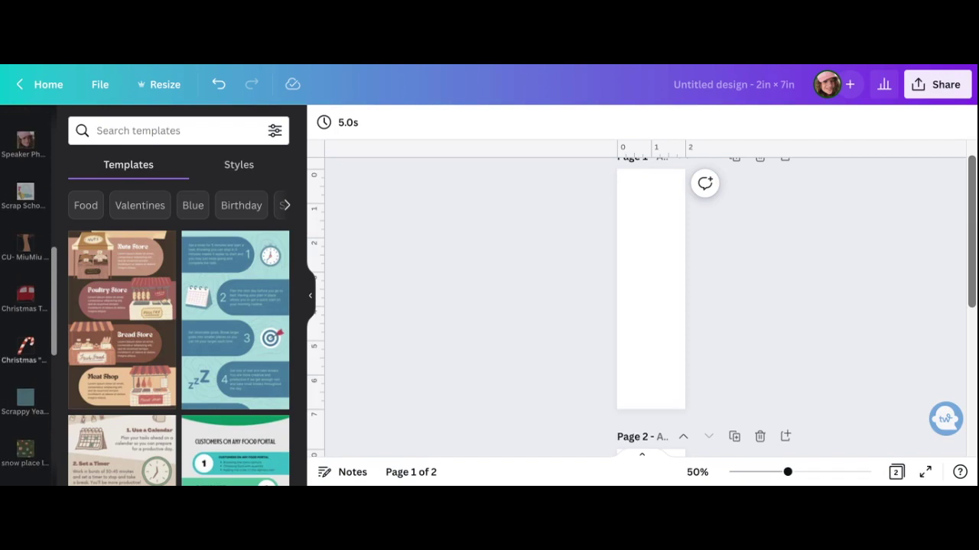
scroll(33, 334, up, 4)
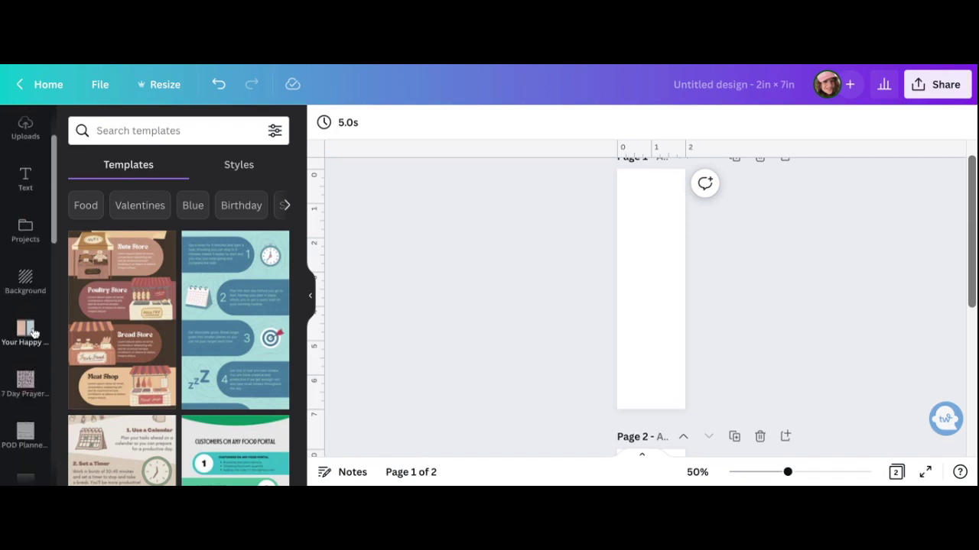
scroll(33, 332, up, 2)
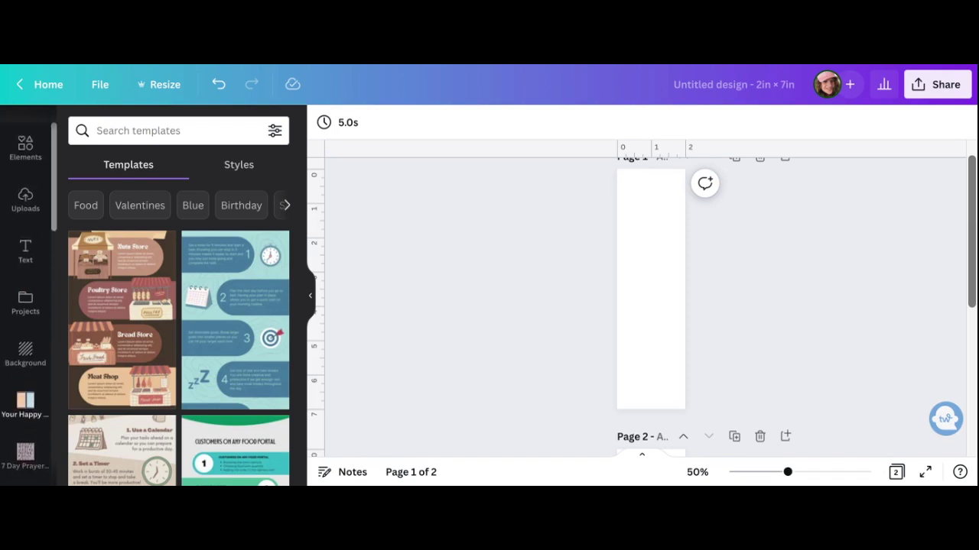
- Search the projects for "smitten" and open the Blue/Teal Alphas folder inside Smitten (TRD 2023 PU)
click(26, 310)
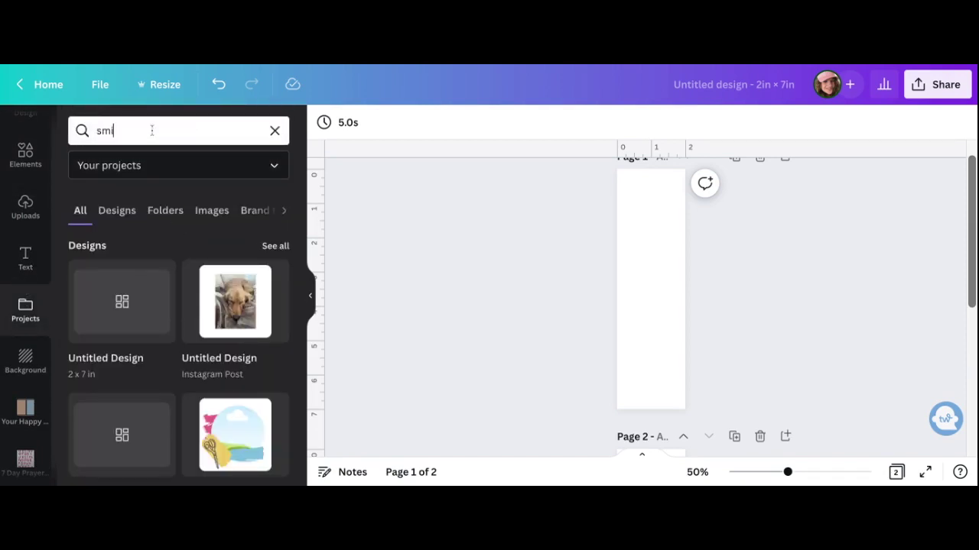
click(154, 214)
scroll(147, 271, down, 2)
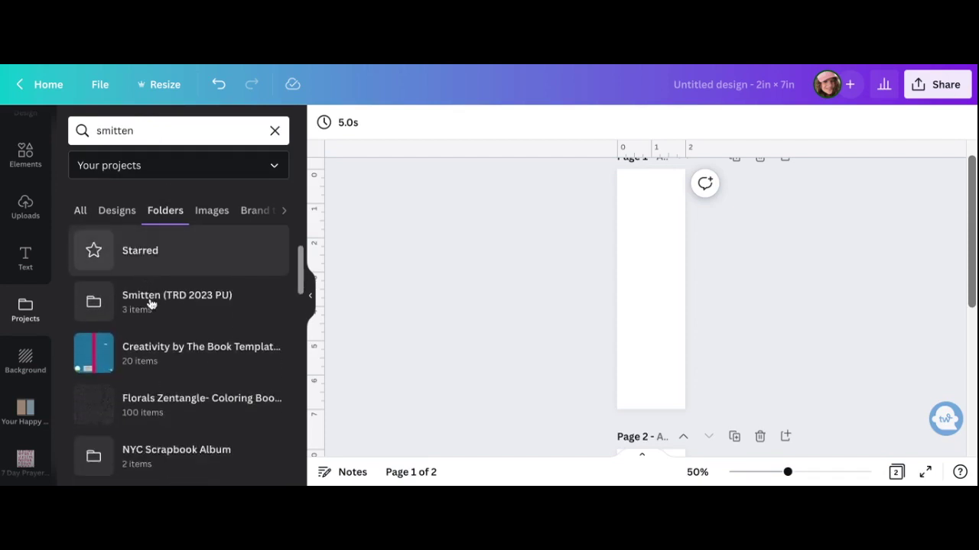
click(151, 304)
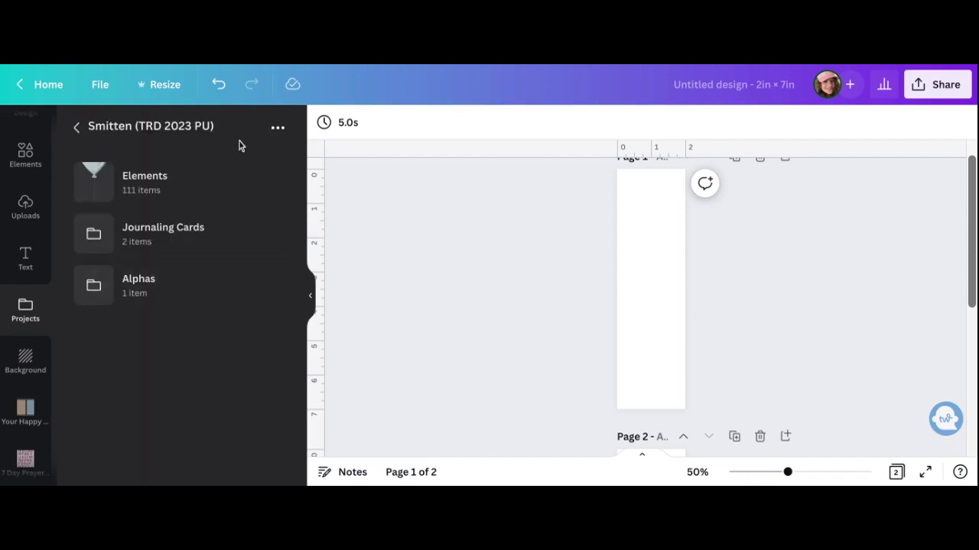
click(170, 277)
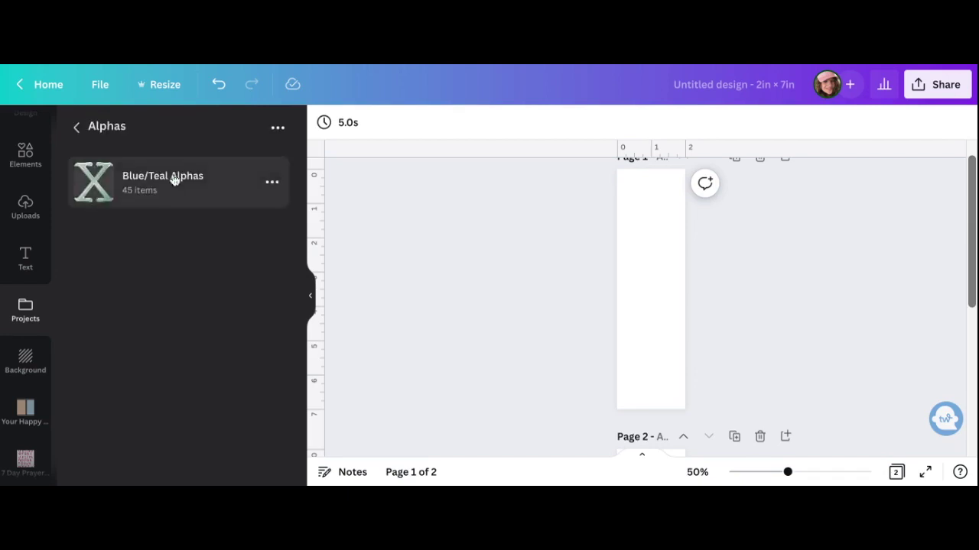
click(174, 179)
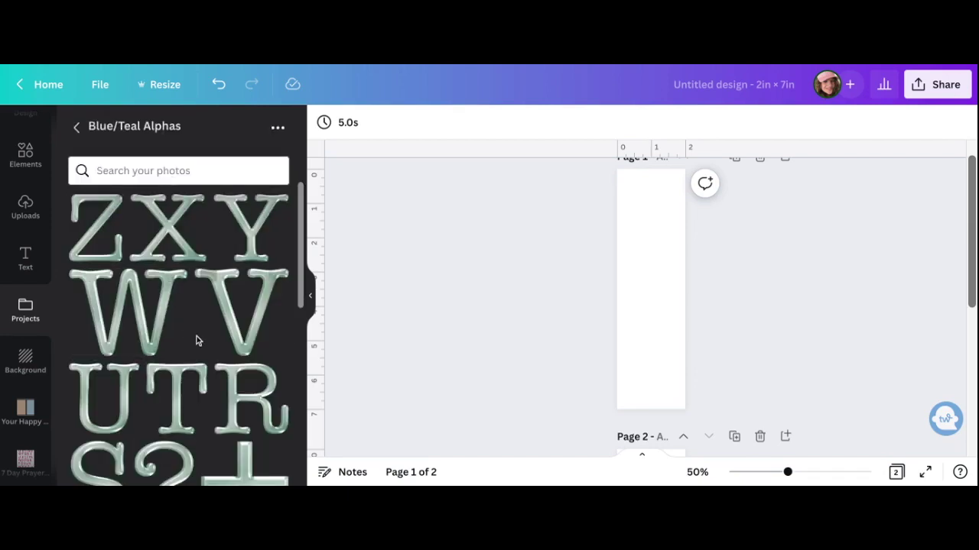
- Examine the letters and numbers available in the Blue/Teal Alphas folder
scroll(195, 341, down, 3)
scroll(163, 393, down, 10)
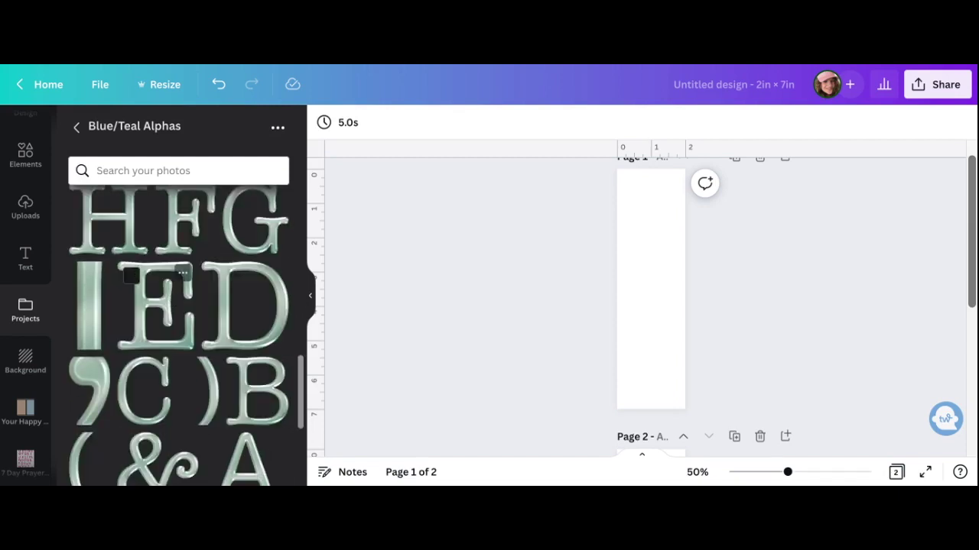
scroll(172, 300, up, 8)
scroll(172, 300, down, 8)
scroll(176, 323, down, 8)
scroll(175, 324, up, 8)
scroll(172, 325, up, 6)
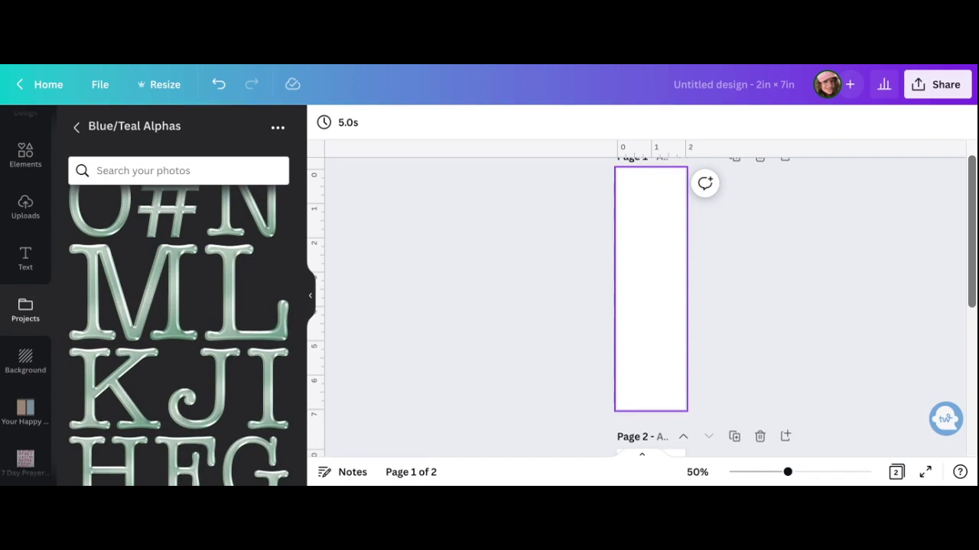
scroll(218, 350, up, 5)
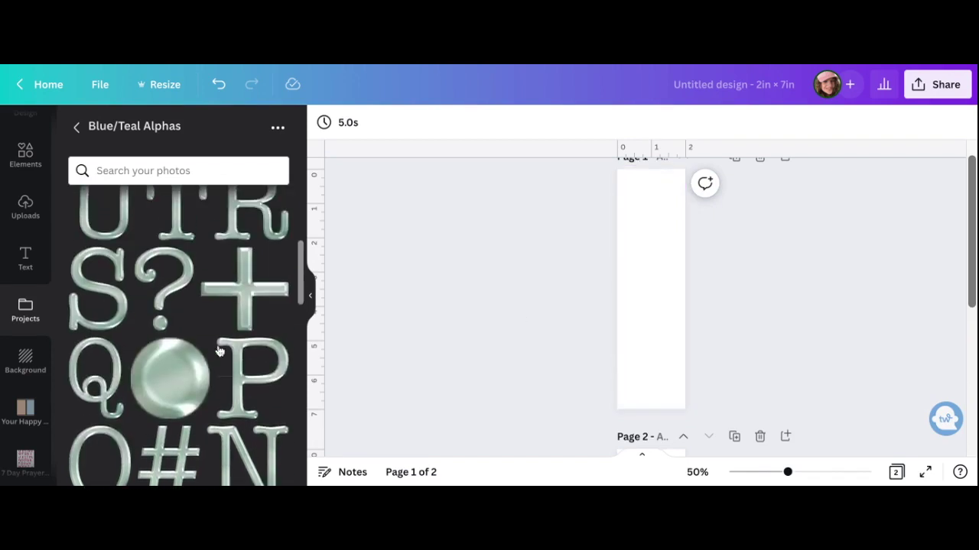
scroll(218, 350, down, 2)
scroll(218, 350, up, 3)
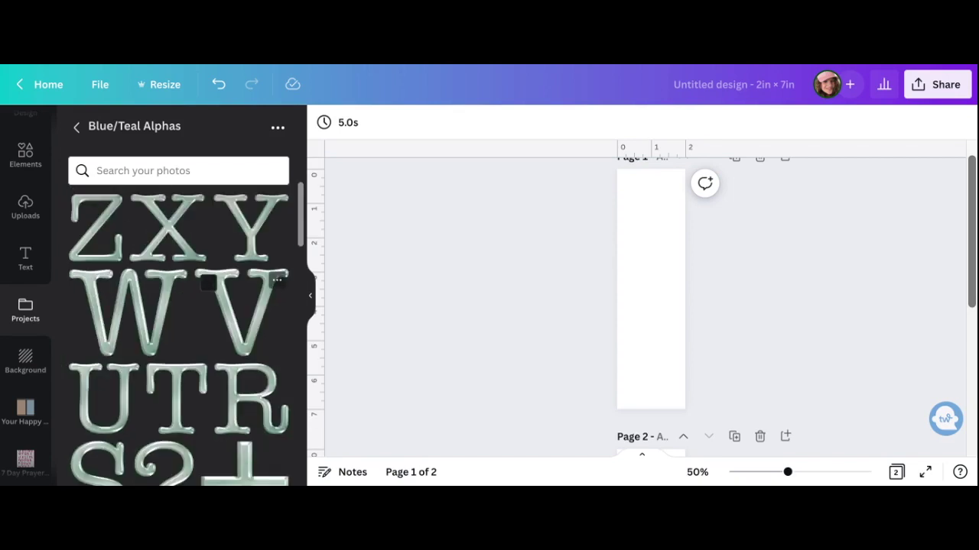
scroll(217, 350, down, 10)
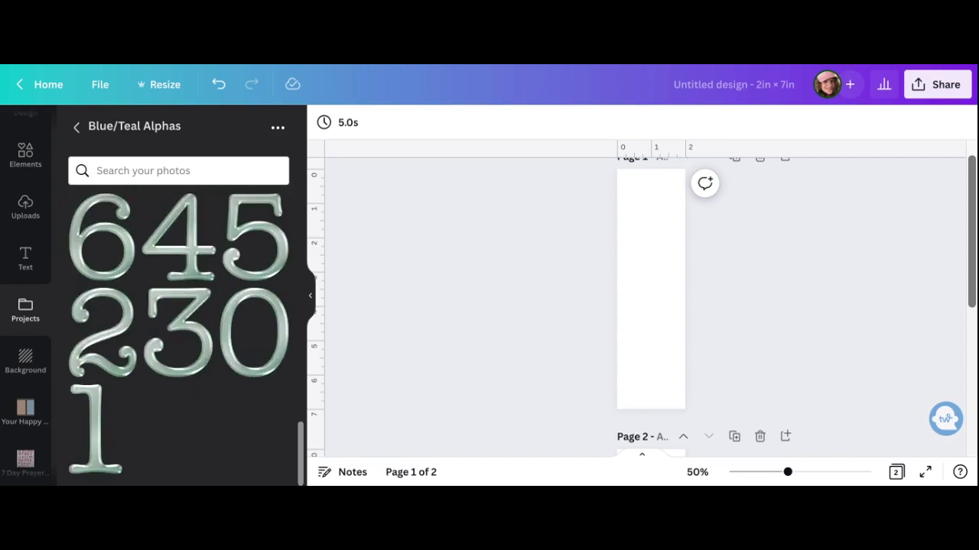
scroll(245, 428, up, 6)
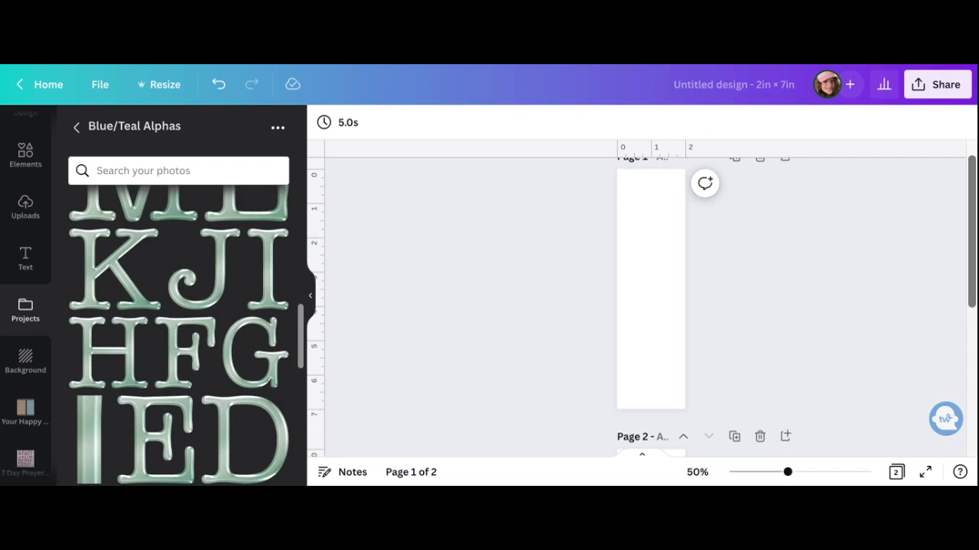
- Add the teal letter G to page 1, shrink it to about 0.4 in wide and place it near the page's upper left
click(260, 341)
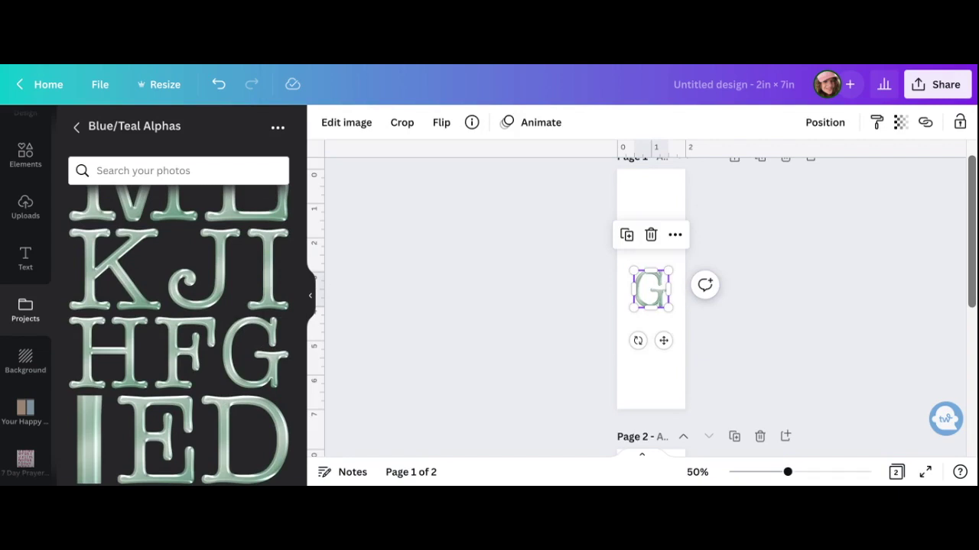
key(ctrl+plus)
key(ctrl+plus)
key(ctrl+plus)
scroll(650, 306, up, 3)
drag(650, 436, 608, 257)
drag(653, 235, 623, 270)
drag(594, 301, 625, 238)
drag(655, 268, 629, 245)
click(651, 336)
- Add the remaining teal letters of the word GREATEST (R, E, A, T, E, S, T) to page 1
scroll(152, 334, down, 10)
click(151, 334)
scroll(156, 340, up, 10)
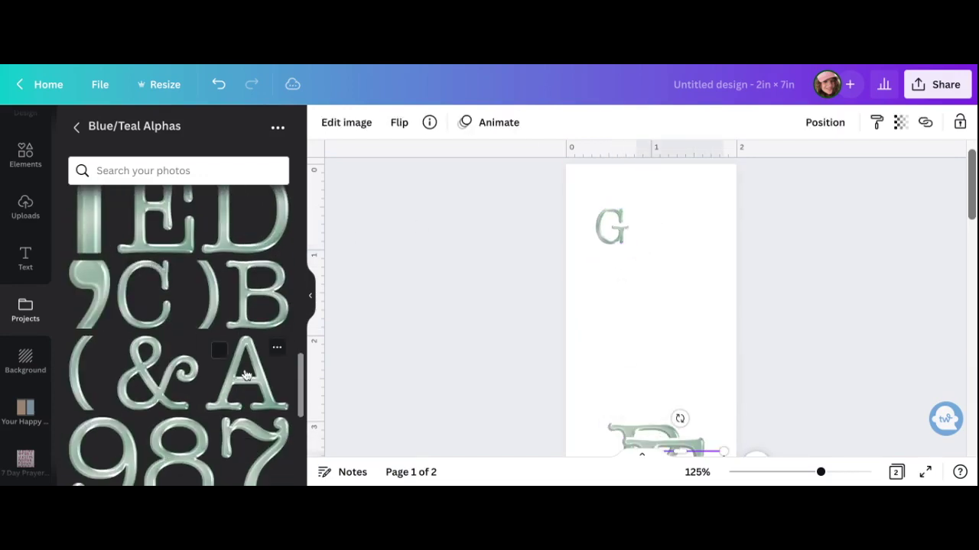
scroll(165, 348, up, 7)
click(105, 327)
click(174, 311)
click(740, 278)
scroll(740, 277, down, 1)
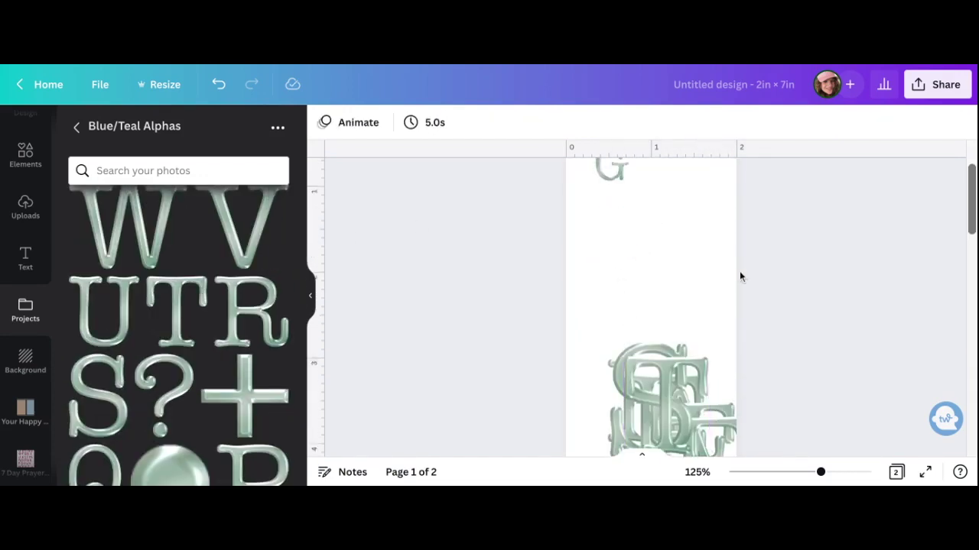
- Separate the stacked teal letters and start shrinking them in the area near the G
drag(668, 359, 693, 245)
drag(649, 341, 608, 226)
drag(603, 240, 796, 342)
drag(570, 212, 660, 276)
scroll(665, 287, up, 2)
drag(668, 381, 636, 286)
click(646, 351)
scroll(647, 336, down, 2)
drag(647, 327, 614, 188)
drag(665, 294, 615, 250)
click(613, 295)
scroll(613, 295, up, 2)
drag(596, 304, 649, 234)
scroll(722, 252, down, 2)
drag(649, 422, 604, 329)
drag(664, 299, 613, 357)
drag(597, 376, 685, 183)
drag(677, 378, 632, 264)
drag(677, 243, 637, 289)
- Resize the letters R, E, A, T and E and line them up in a row after the G
drag(606, 382, 724, 211)
drag(578, 172, 757, 238)
drag(745, 233, 692, 219)
click(716, 245)
scroll(658, 243, up, 1)
click(604, 247)
drag(594, 259, 589, 262)
drag(686, 315, 713, 256)
click(704, 269)
click(700, 243)
click(693, 293)
scroll(692, 367, down, 2)
drag(691, 383, 690, 214)
click(574, 273)
scroll(691, 214, up, 2)
drag(692, 324, 698, 237)
drag(712, 251, 701, 236)
scroll(699, 321, down, 2)
drag(699, 364, 656, 232)
drag(706, 210, 686, 203)
scroll(685, 230, up, 2)
drag(686, 370, 729, 256)
drag(577, 286, 701, 249)
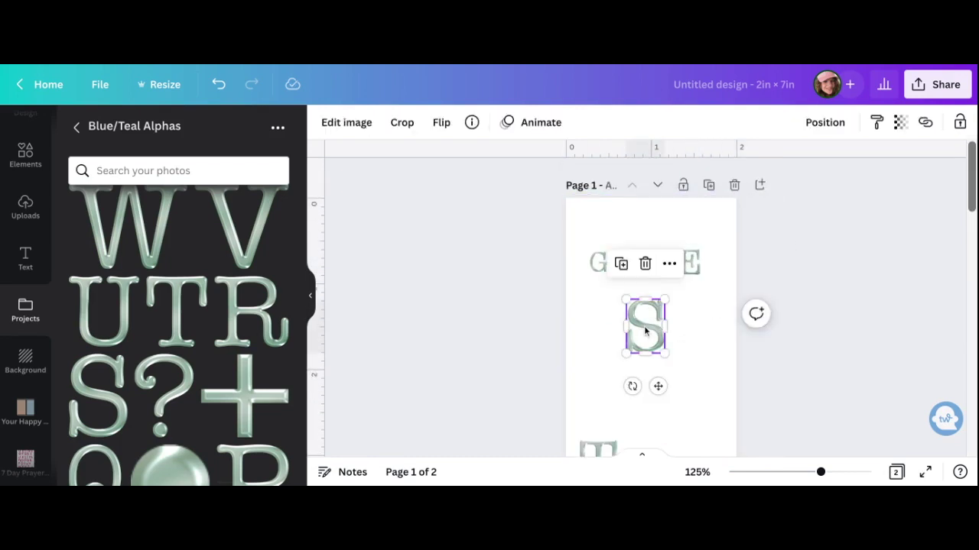
- Shrink the S and place it at the end of the row, then adjust the second E to match its neighbours
drag(647, 332, 726, 278)
drag(744, 300, 727, 274)
key(super+plus)
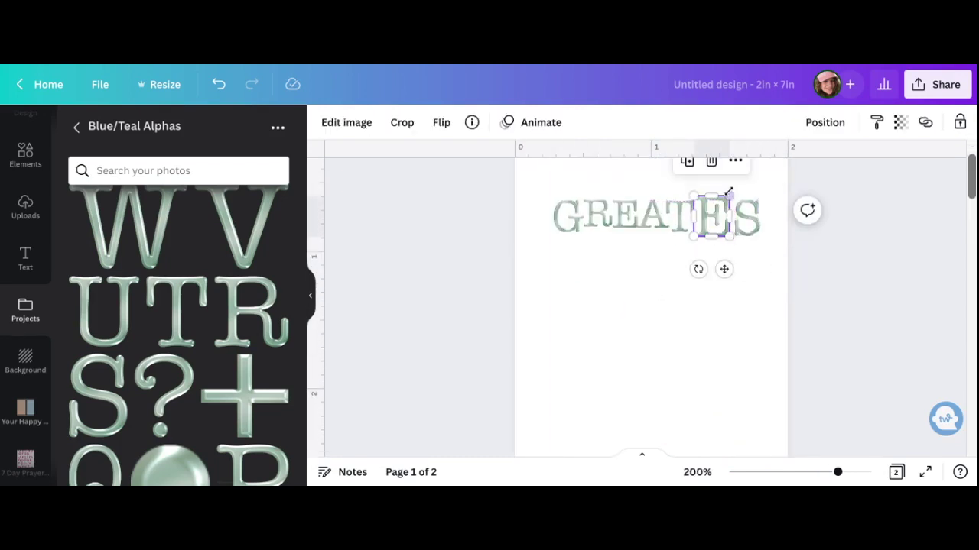
drag(775, 257, 682, 217)
drag(752, 200, 699, 218)
- Shrink the last T and place it after the S to complete the word GREATEST
click(571, 390)
scroll(570, 391, down, 4)
drag(598, 252, 563, 213)
scroll(570, 322, up, 5)
drag(701, 308, 754, 283)
- Select all the letters of GREATEST together and move the word to about 1 in below the page's top edge
click(780, 317)
drag(780, 317, 535, 258)
drag(552, 300, 526, 303)
drag(778, 319, 535, 259)
drag(551, 272, 556, 321)
click(551, 286)
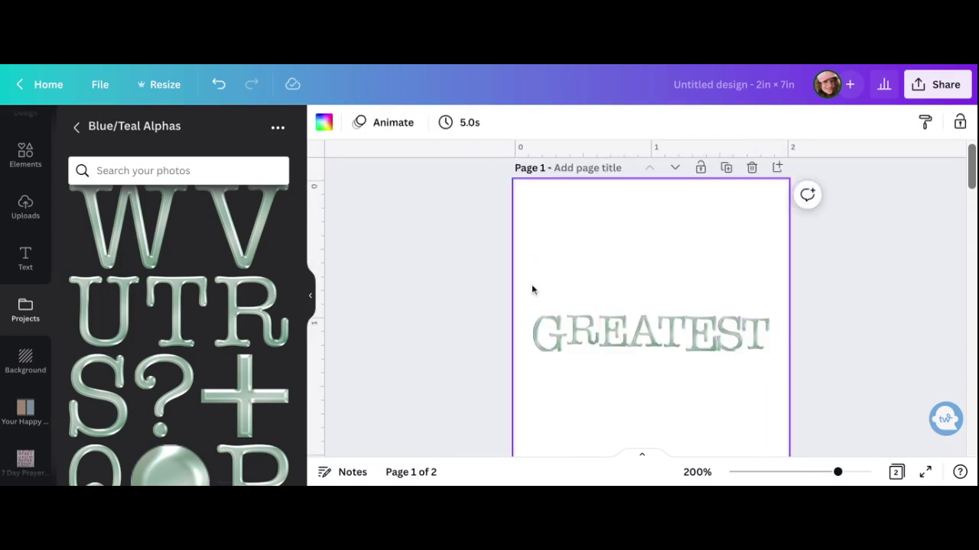
- Add a text box reading "but the" in a bold handwritten script font
click(77, 128)
click(77, 127)
click(25, 258)
click(178, 170)
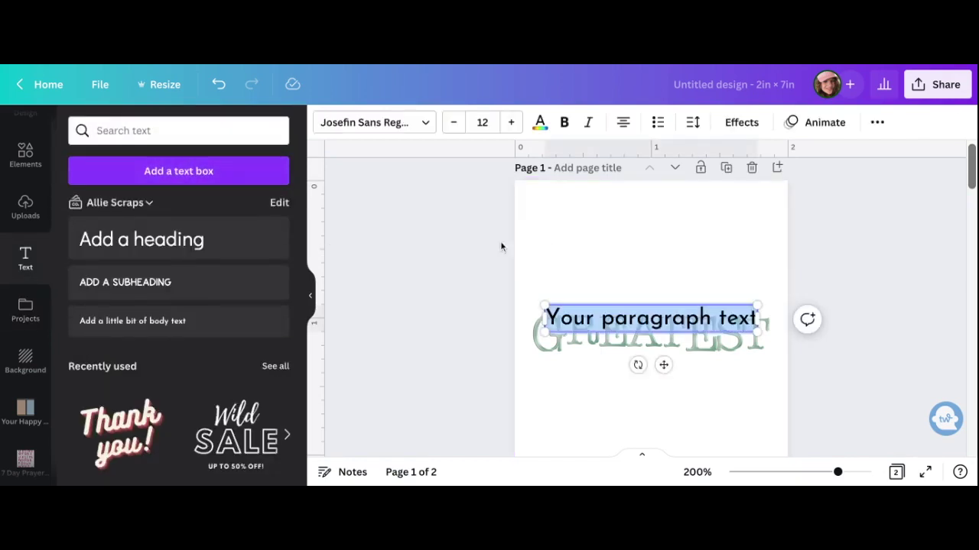
click(375, 123)
click(110, 314)
text(but)
- Position "but the" centred above GREATEST and move both lower on the page
click(764, 248)
mouse_move(676, 305)
mouse_down()
mouse_move(760, 258)
mouse_move(635, 309)
mouse_move(658, 308)
mouse_up()
drag(780, 363, 565, 274)
key(ctrl+minus)
drag(650, 283, 660, 362)
click(813, 258)
scroll(813, 258, down, 1)
- Duplicate the "but the" text, place the copy below GREATEST and change it to "of these"
click(650, 296)
key(ctrl+d)
drag(673, 316, 650, 368)
double_click(651, 368)
text(of these)
click(786, 360)
- Extend the line below GREATEST with the word "is" so that it reads "of these is"
scroll(786, 360, down, 1)
click(651, 264)
key(ctrl+d)
drag(691, 278, 650, 285)
text(is)
click(669, 310)
double_click(695, 264)
text(is)
click(810, 301)
- Select the whole three-line phrase and move it down to start about 2 in below the page's top edge
scroll(810, 301, up, 1)
key(ctrl+minus)
scroll(701, 352, up, 1)
drag(697, 358, 549, 285)
drag(651, 333, 651, 364)
click(847, 318)
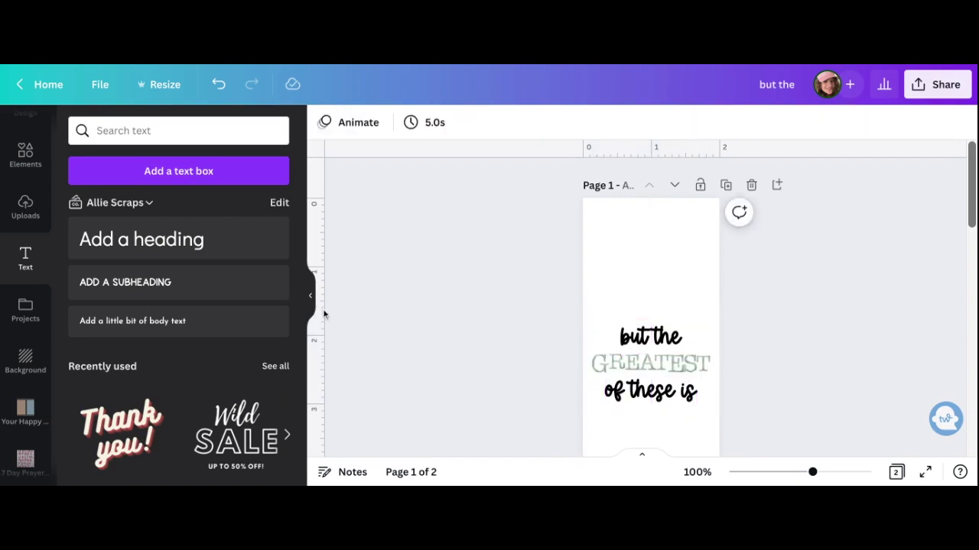
- Open the kit's Pink Alphas folder and add the pink letters for the word FAITH to page 1
click(25, 309)
click(131, 295)
click(276, 127)
click(186, 222)
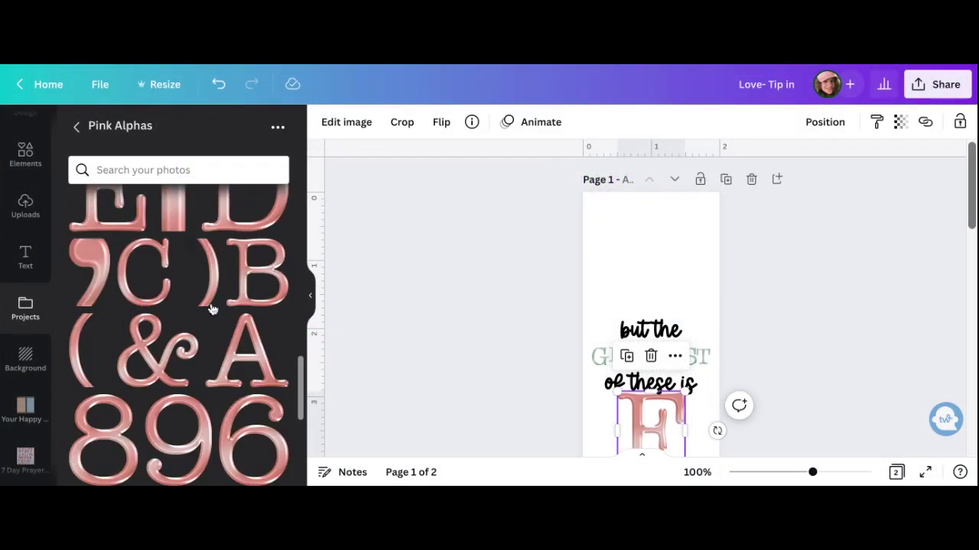
scroll(191, 252, up, 5)
scroll(191, 253, up, 5)
click(191, 252)
scroll(191, 252, down, 5)
click(253, 308)
- Shrink the pink letters and arrange them side by side as the word FAITH near the top of page 1
drag(662, 434, 633, 240)
drag(667, 208, 693, 272)
drag(671, 440, 642, 245)
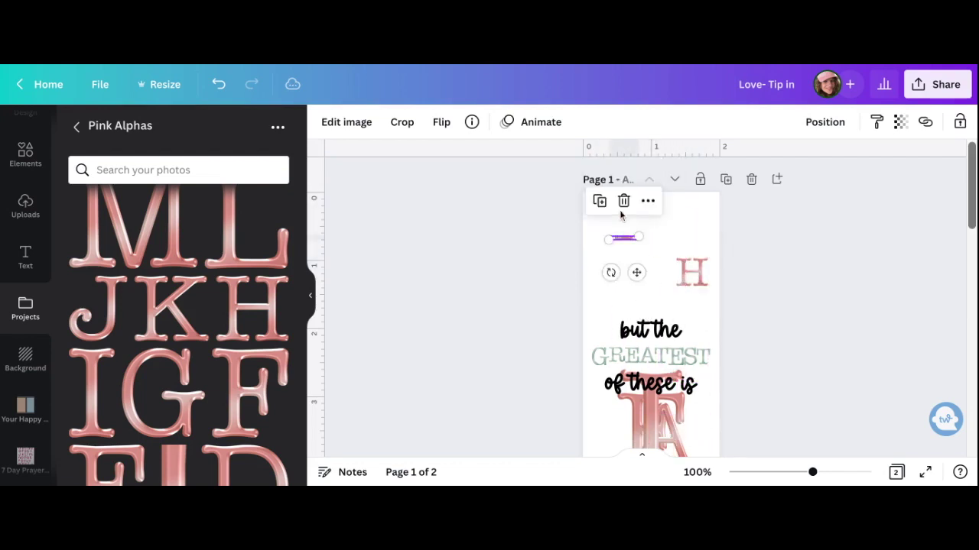
drag(659, 428, 632, 269)
drag(666, 210, 622, 287)
drag(610, 309, 644, 269)
scroll(649, 367, down, 1)
drag(649, 401, 633, 220)
drag(685, 192, 660, 219)
- Select all the FAITH letters together and scale and center the word within the page's width
click(625, 248)
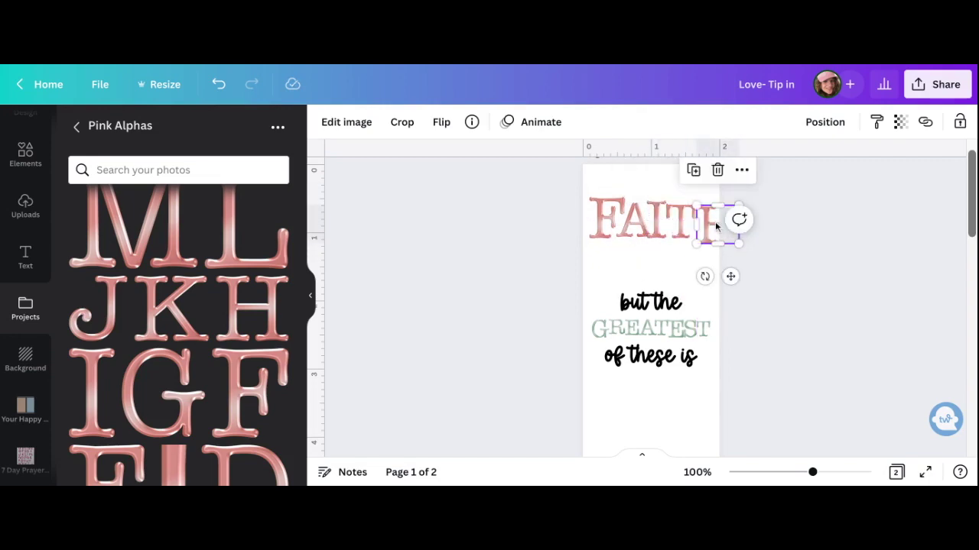
drag(745, 243, 587, 190)
click(601, 266)
key(super+plus)
key(super+plus)
scroll(605, 216, up, 2)
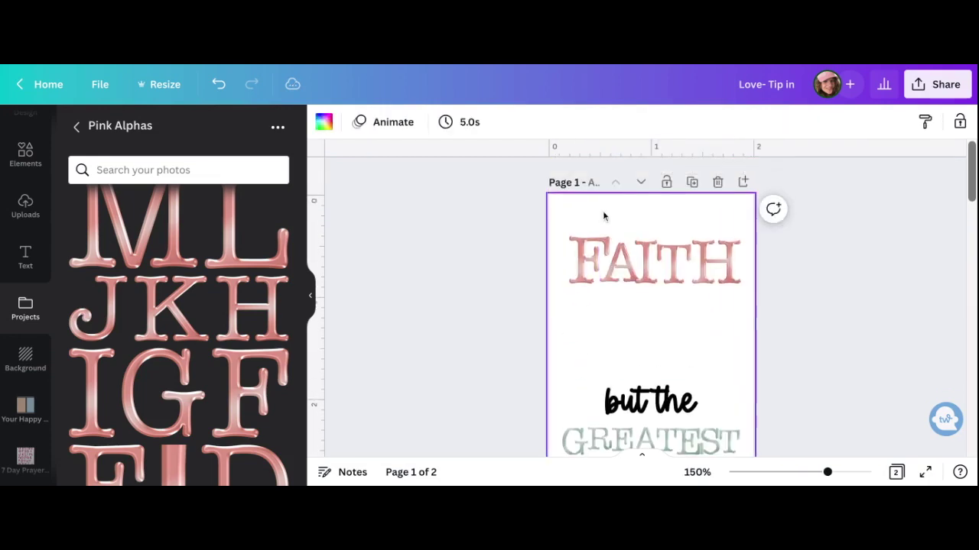
- Open the kit's Blue/Teal Alphas folder, add the teal letter H and place it below FAITH
scroll(694, 277, down, 1)
click(77, 127)
click(143, 225)
scroll(143, 225, down, 8)
click(102, 308)
drag(650, 452, 625, 308)
scroll(597, 293, up, 1)
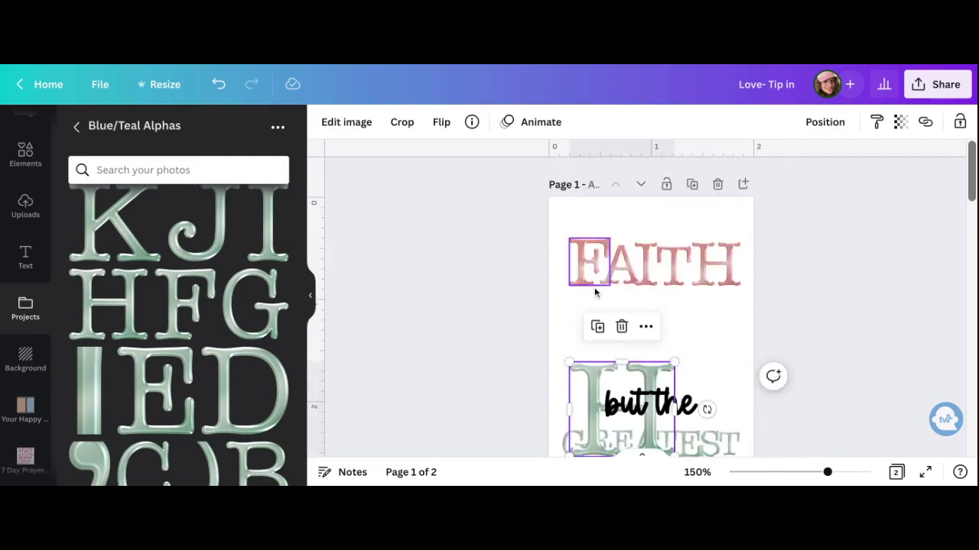
drag(619, 406, 605, 339)
- Add the teal letters P and O to page 1 and shrink the H below FAITH
scroll(193, 280, up, 6)
scroll(230, 289, down, 1)
click(252, 298)
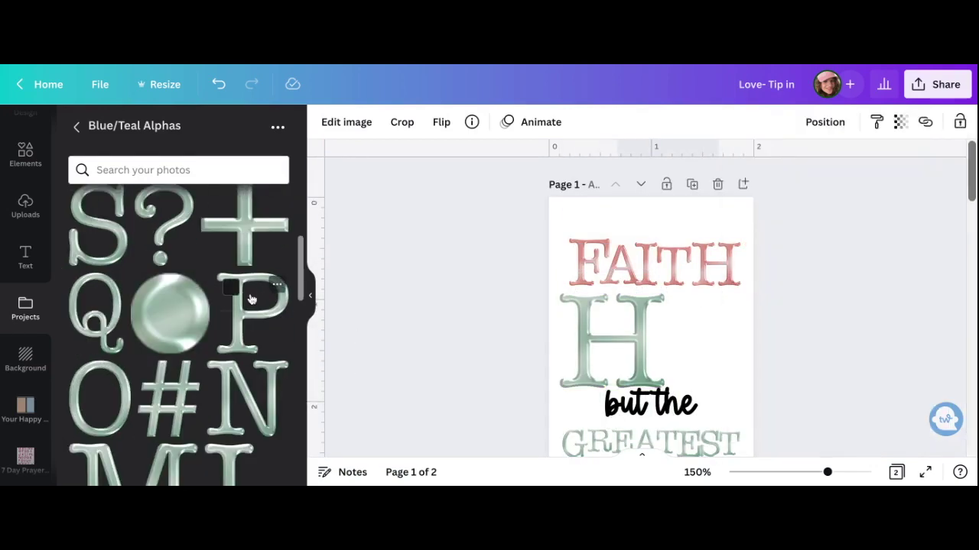
scroll(537, 330, down, 2)
key(Delete)
drag(664, 388, 708, 207)
click(100, 399)
scroll(117, 436, down, 4)
scroll(642, 306, up, 2)
- Position the teal letters already on page 1 and add the teal letter E
drag(663, 296, 622, 331)
drag(586, 366, 581, 327)
drag(650, 382, 666, 347)
drag(762, 405, 716, 353)
drag(707, 344, 691, 329)
click(157, 404)
scroll(657, 329, down, 3)
drag(657, 331, 684, 254)
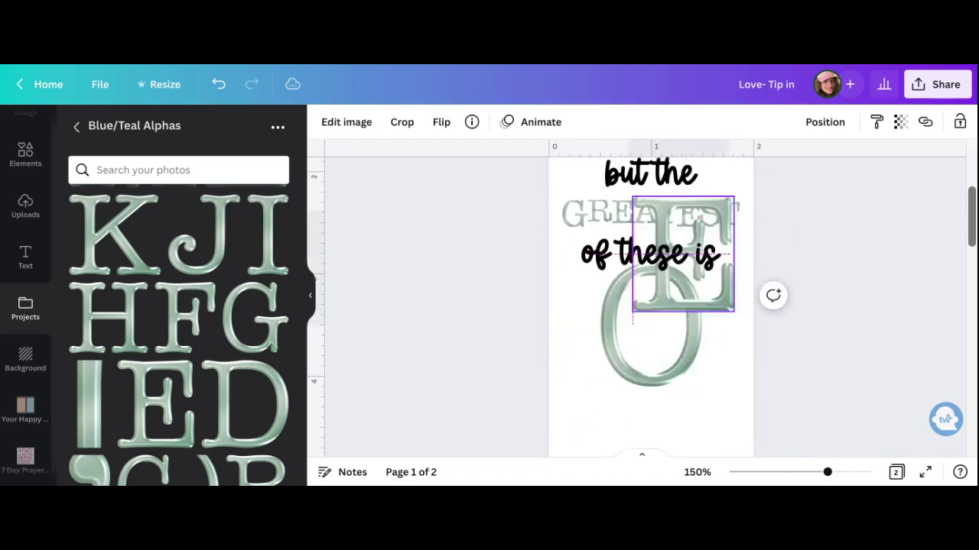
- Shrink the O and E and line up the teal letters side by side to spell HOPE
scroll(688, 256, up, 2)
drag(748, 448, 703, 404)
drag(675, 371, 731, 243)
drag(764, 277, 749, 259)
scroll(673, 328, down, 1)
click(691, 367)
drag(703, 325, 644, 395)
drag(614, 417, 642, 308)
scroll(619, 305, up, 2)
drag(529, 329, 735, 268)
drag(652, 294, 659, 292)
- Select the whole word HOPE and fit it below FAITH at nearly the full page width
click(527, 336)
scroll(535, 336, down, 2)
drag(535, 367, 734, 237)
drag(694, 282, 694, 365)
click(474, 322)
- Open the kit's Elements folder, add the pink ombre heart rows and fit them across the bottom of page 1
click(76, 127)
click(163, 236)
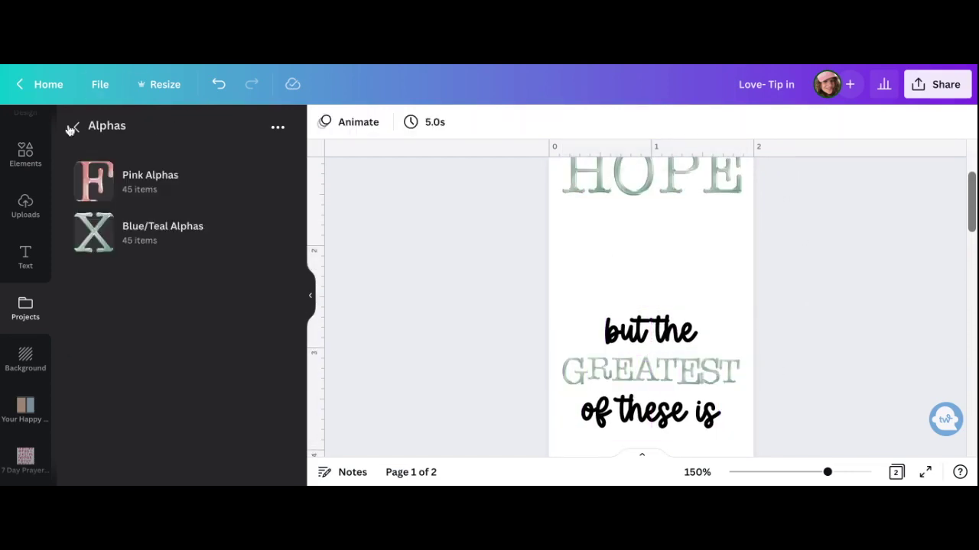
scroll(159, 298, down, 15)
scroll(169, 306, down, 10)
click(187, 216)
scroll(650, 306, down, 2)
drag(726, 254, 688, 364)
scroll(688, 337, down, 2)
drag(684, 185, 742, 331)
click(474, 336)
- Add the brown round LOVE letter buttons and size them to fit below HOPE against the page's right side
scroll(200, 406, down, 20)
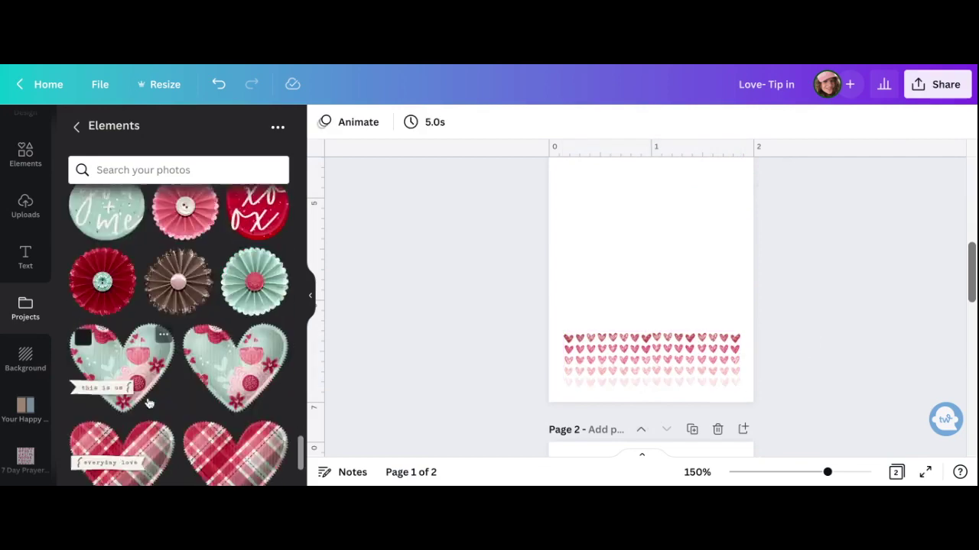
click(166, 392)
scroll(658, 321, up, 4)
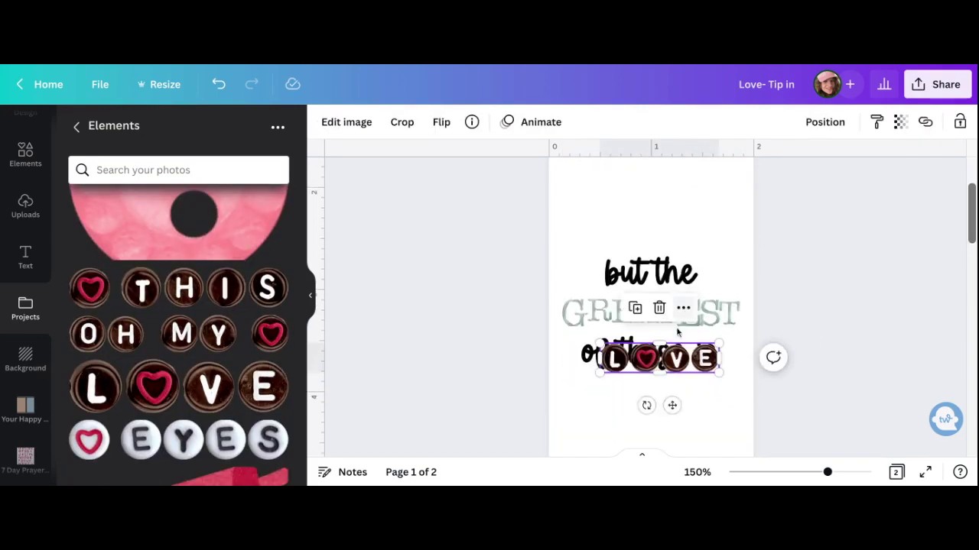
drag(659, 358, 640, 202)
scroll(650, 229, up, 1)
drag(701, 288, 741, 279)
mouse_move(724, 312)
mouse_down()
mouse_move(699, 298)
mouse_move(741, 307)
mouse_up()
drag(704, 290, 708, 291)
click(837, 264)
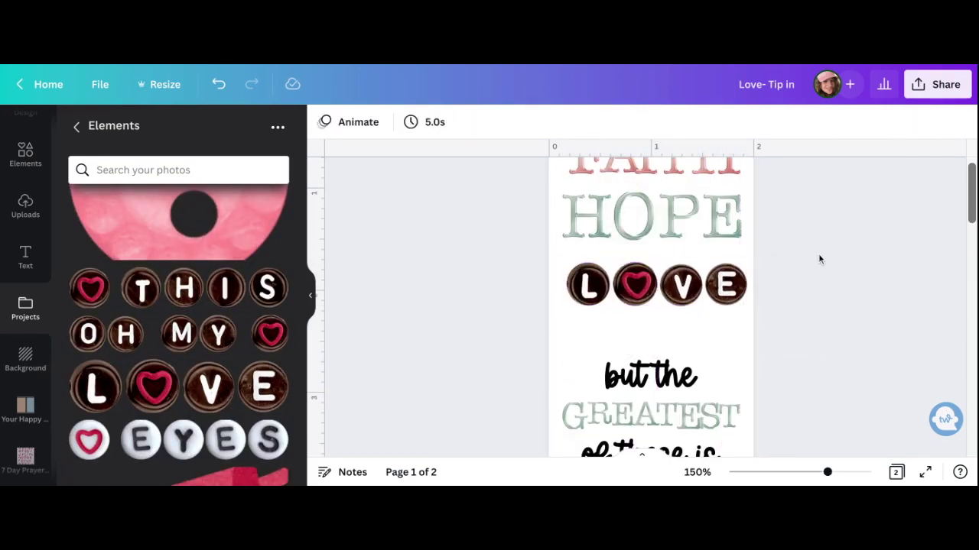
click(650, 286)
- Add the teal LOVE pennant and enlarge it to nearly the page width below "of these is"
scroll(199, 293, down, 4)
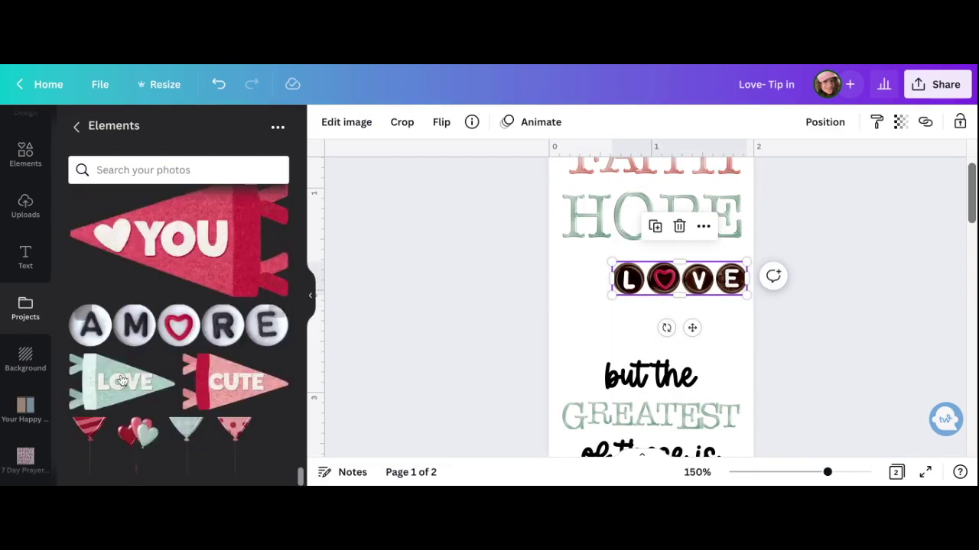
click(122, 382)
scroll(618, 306, down, 3)
drag(617, 199, 592, 269)
drag(688, 308, 740, 338)
click(818, 306)
scroll(818, 306, up, 2)
scroll(656, 321, down, 1)
drag(655, 394, 662, 375)
click(468, 213)
- Return to the Pink Alphas folder, add the pink ampersand and place it in front of the LOVE buttons
scroll(467, 213, down, 1)
scroll(468, 213, up, 1)
scroll(165, 371, down, 20)
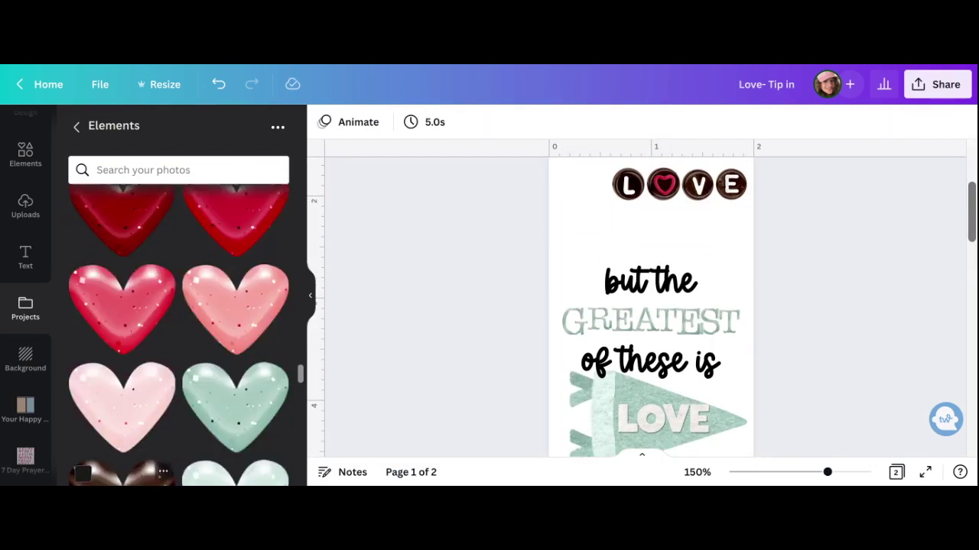
click(78, 128)
click(146, 284)
scroll(437, 289, up, 3)
click(168, 184)
scroll(188, 379, down, 5)
drag(187, 379, 609, 314)
drag(585, 293, 591, 294)
scroll(611, 328, up, 3)
click(673, 334)
- Recolor the "but the" text with the brown from the LOVE buttons' photo colors
scroll(677, 328, down, 2)
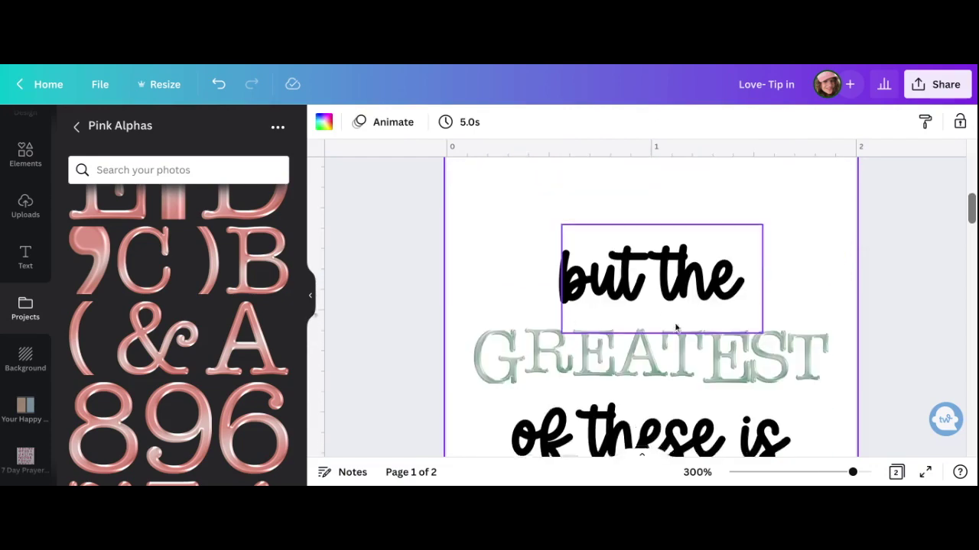
scroll(677, 328, down, 5)
click(654, 316)
click(541, 127)
scroll(183, 344, down, 5)
click(269, 244)
scroll(194, 360, down, 10)
click(194, 377)
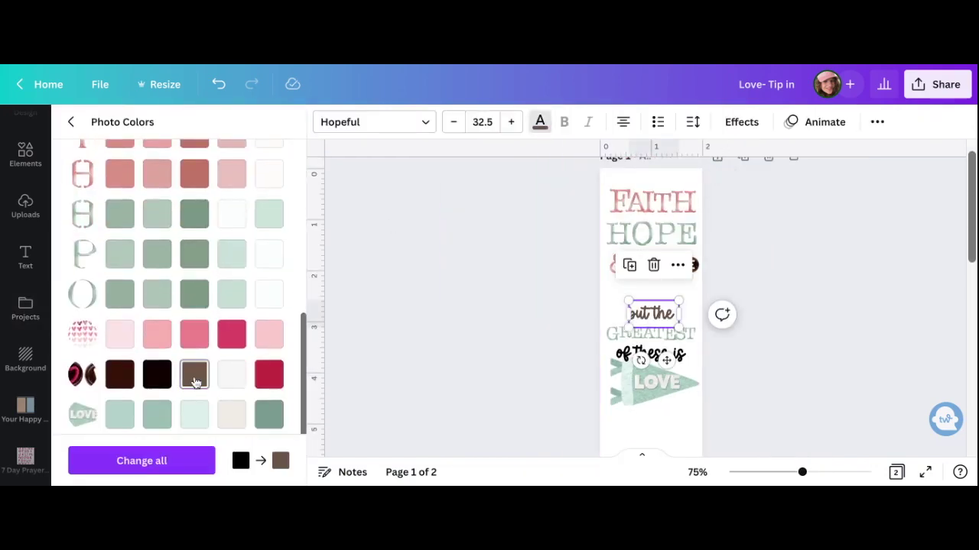
- Recolor the "of these is" text with the brown taken from the LOVE buttons
click(656, 372)
click(540, 124)
click(515, 308)
- Move the lower wording up to tighten the layout and bring the small-heart pattern up beneath the LOVE pennant
key(super+plus)
drag(745, 451, 532, 299)
drag(655, 346, 655, 302)
click(527, 305)
key(super+minus)
key(super+minus)
key(super+minus)
key(super+minus)
click(662, 428)
drag(661, 428, 662, 364)
- Move the wording and pennant down the page together and adjust the heart pattern at the page's upper end
drag(617, 160, 739, 399)
key(super+plus)
key(super+plus)
drag(652, 338, 655, 376)
scroll(744, 401, down, 2)
drag(655, 288, 652, 291)
scroll(709, 373, up, 4)
mouse_move(654, 239)
mouse_down()
mouse_move(663, 231)
mouse_move(654, 226)
mouse_up()
click(746, 330)
scroll(746, 329, down, 4)
- Nudge the lower elements down and shift the selected wording down to even out the vertical spacing
click(651, 344)
key(shift+Down)
key(shift+Down)
key(shift+Down)
scroll(651, 306, up, 2)
drag(559, 224, 722, 444)
scroll(688, 324, down, 2)
drag(686, 324, 685, 345)
click(764, 317)
scroll(764, 317, up, 2)
- Place a brown script text reading "these three remain:" between the upper heart pattern and FAITH, reducing its font size to fit
drag(666, 434, 692, 283)
double_click(644, 270)
text(these three remain:)
key(ctrl+a)
click(453, 123)
click(454, 122)
click(453, 122)
click(453, 122)
click(753, 287)
click(776, 280)
click(750, 281)
drag(708, 221, 708, 241)
click(753, 249)
scroll(695, 288, down, 4)
scroll(766, 317, up, 4)
- Add the pink stitched swirl from the kit's Elements folder and place it above the upper heart pattern
click(83, 126)
click(133, 182)
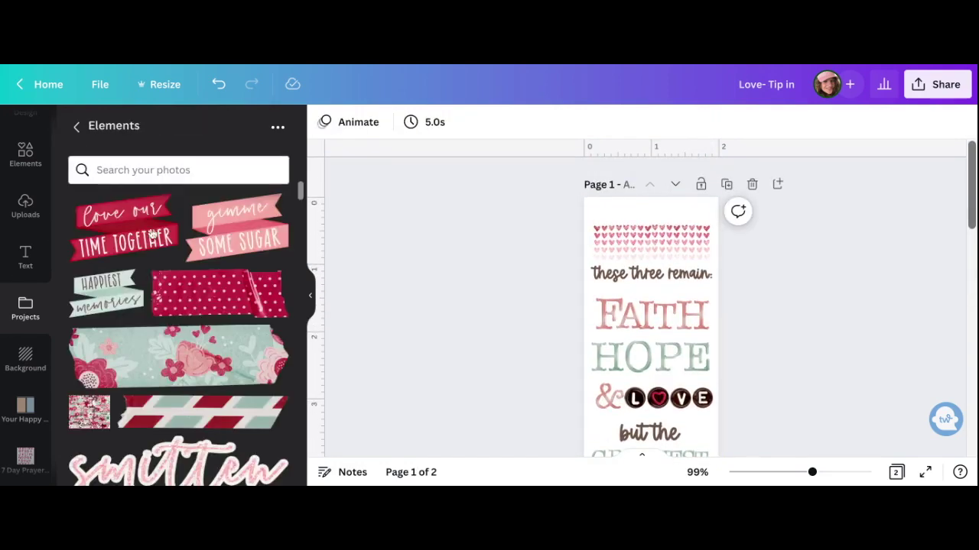
scroll(229, 327, down, 8)
click(191, 252)
scroll(699, 259, down, 3)
drag(699, 259, 730, 171)
scroll(698, 329, up, 3)
drag(695, 395, 659, 188)
click(668, 229)
click(646, 223)
click(780, 264)
- Add the light pink glossy heart, shrink it and place it in the page's lower-left corner below the heart pattern
scroll(765, 290, down, 5)
scroll(242, 323, down, 1)
scroll(243, 323, down, 15)
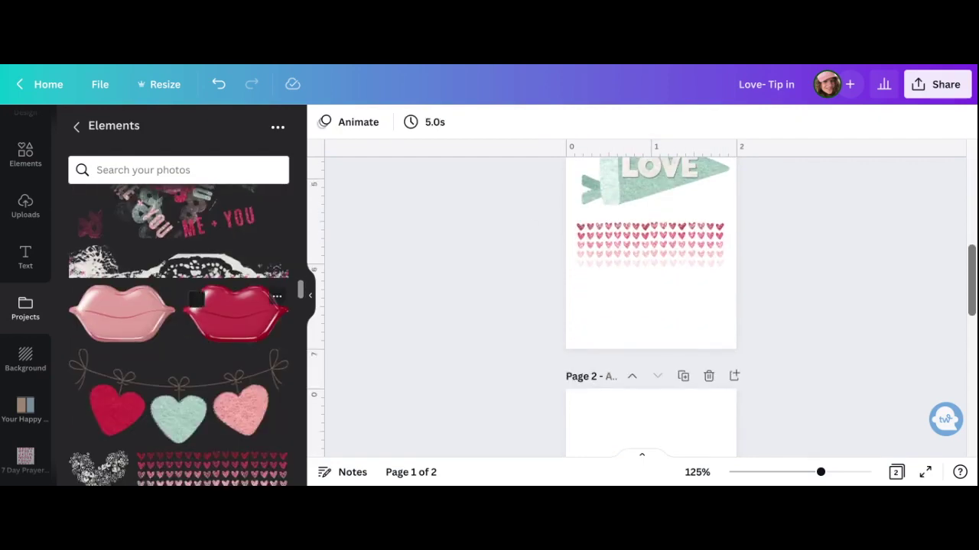
scroll(243, 324, up, 5)
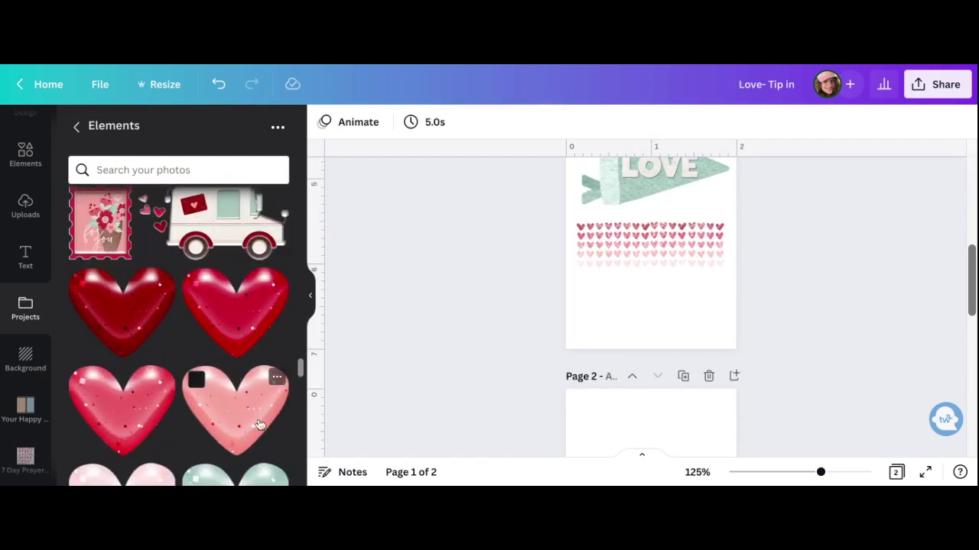
click(258, 421)
scroll(677, 227, up, 2)
click(678, 227)
click(806, 284)
drag(676, 241, 646, 382)
scroll(646, 367, down, 2)
drag(666, 310, 639, 332)
drag(629, 356, 624, 349)
click(773, 336)
- Add the teal glossy heart, shrink it and place it in the page's lower-right corner level with the pink heart
scroll(242, 383, down, 1)
click(240, 432)
drag(679, 278, 695, 322)
scroll(692, 329, down, 2)
drag(724, 277, 693, 305)
drag(662, 343, 689, 331)
click(513, 329)
- Check the finished tip-in and download it as a PNG at size 3.125
scroll(243, 329, up, 10)
scroll(243, 329, down, 6)
scroll(178, 336, down, 6)
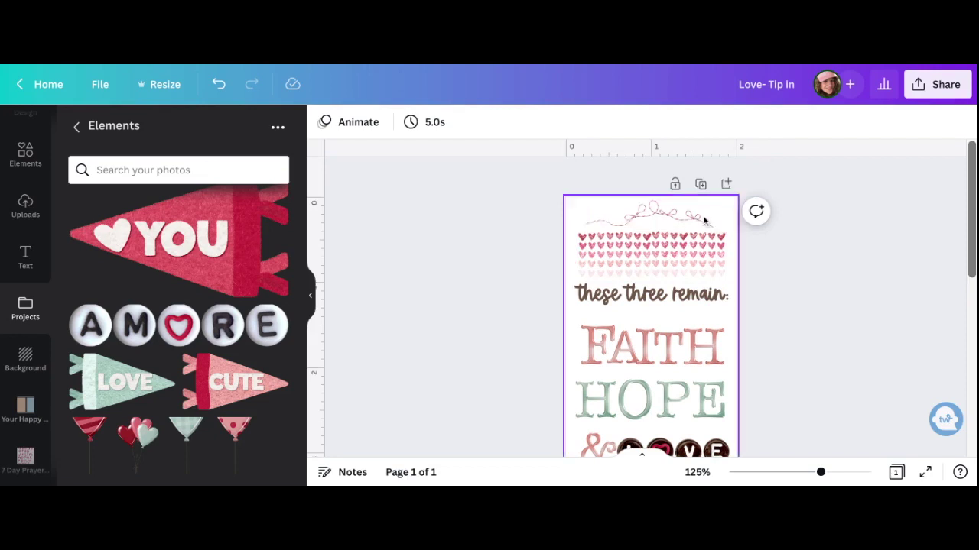
scroll(721, 358, down, 5)
scroll(722, 365, down, 1)
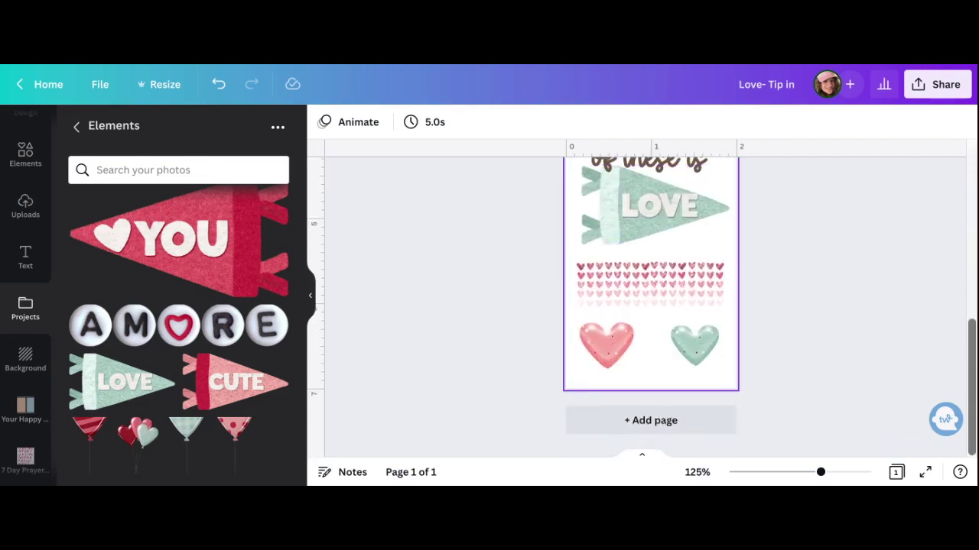
scroll(795, 386, up, 9)
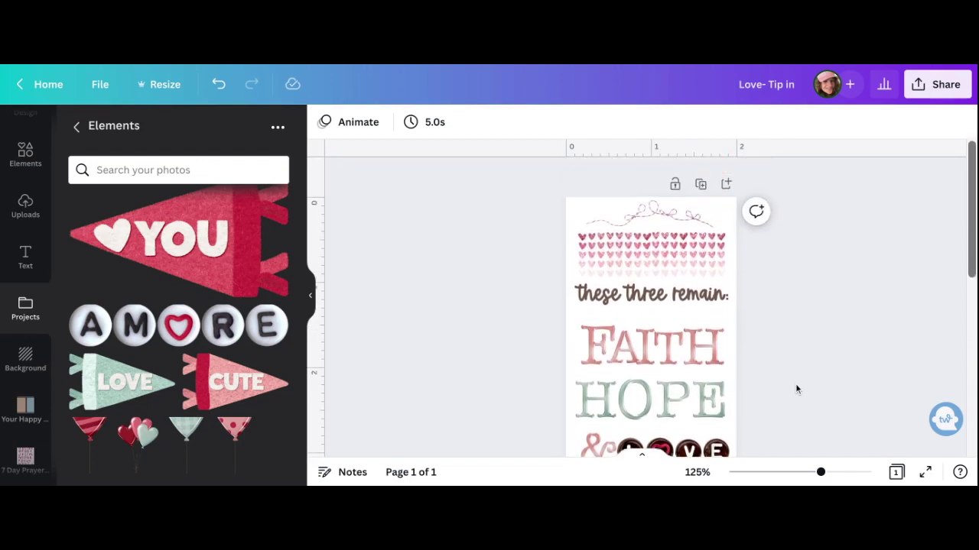
click(945, 85)
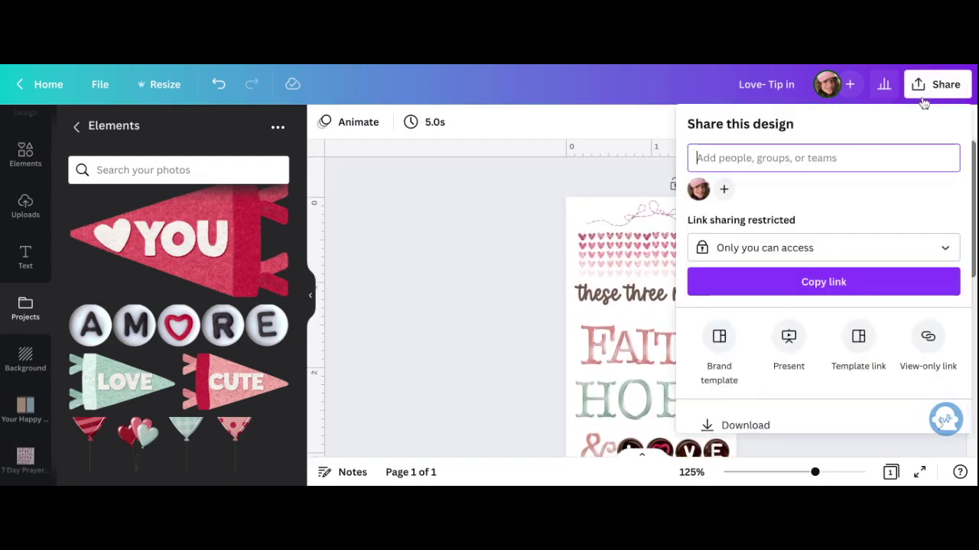
click(768, 419)
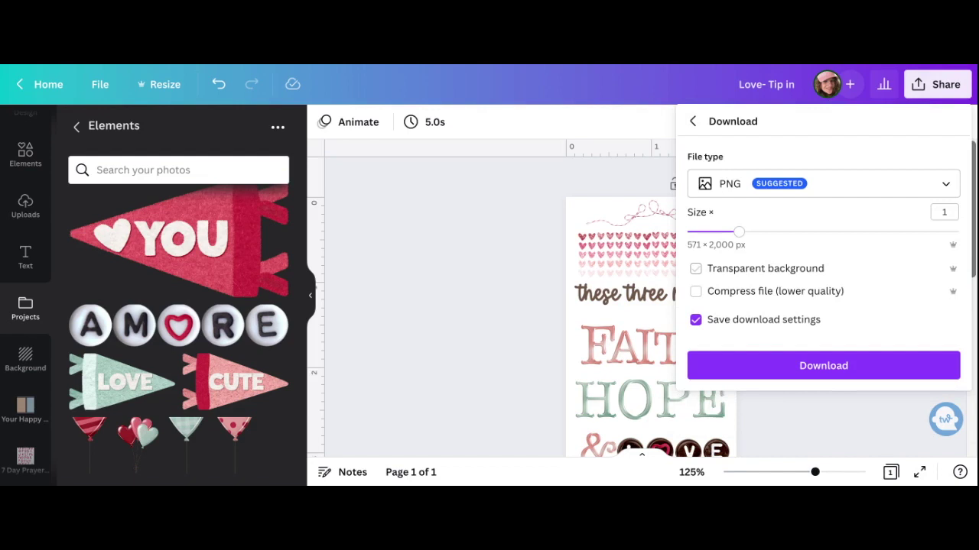
click(957, 233)
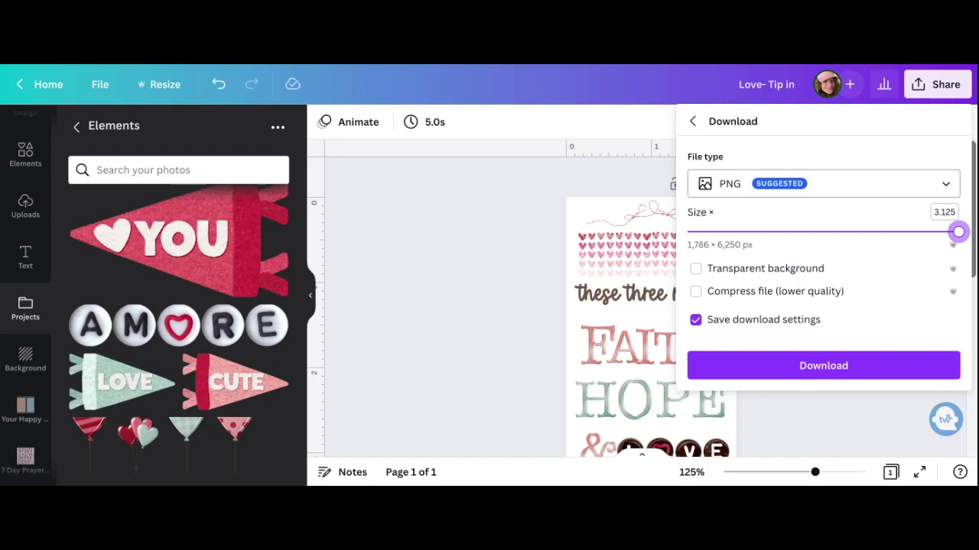
click(839, 368)
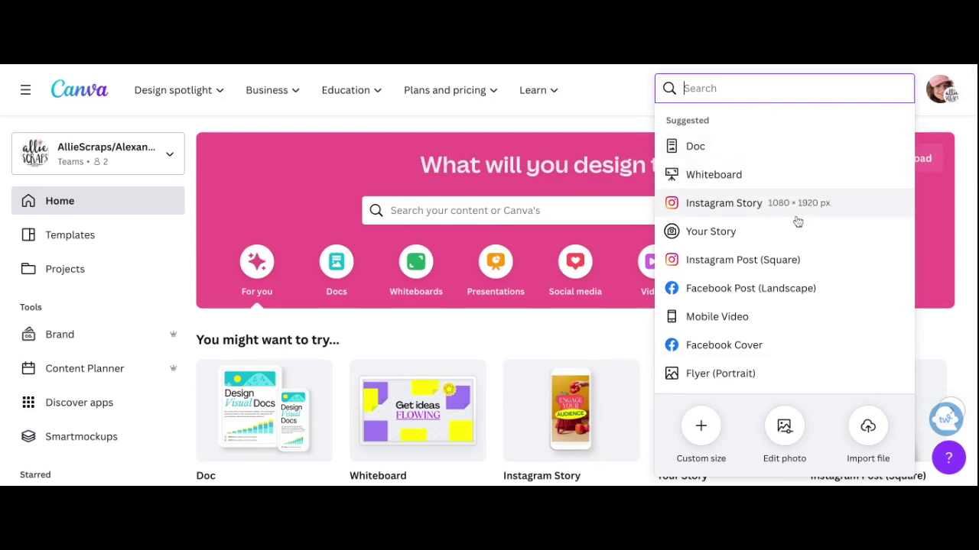
- Create a new custom-size design 11 in wide and 8.5 in high
scroll(769, 211, down, 1)
scroll(768, 270, down, 4)
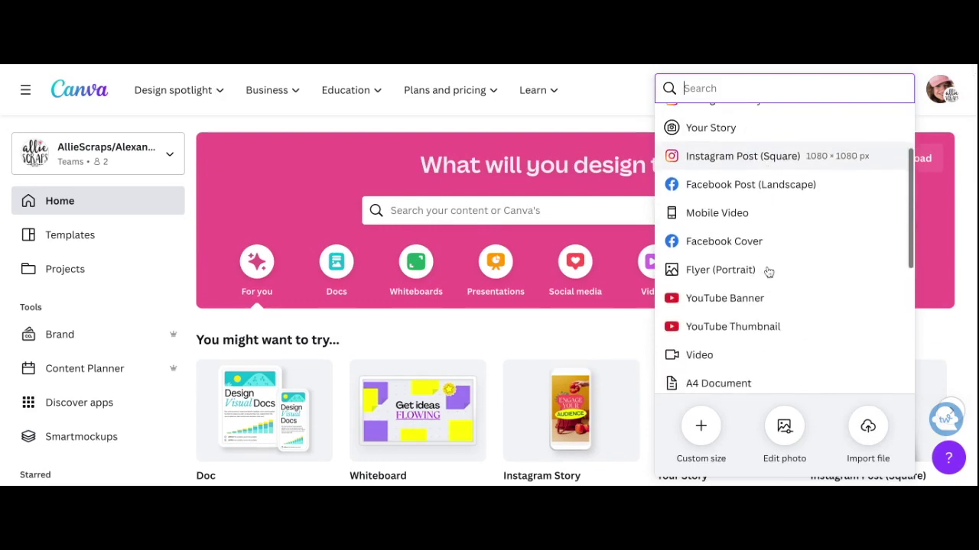
click(708, 433)
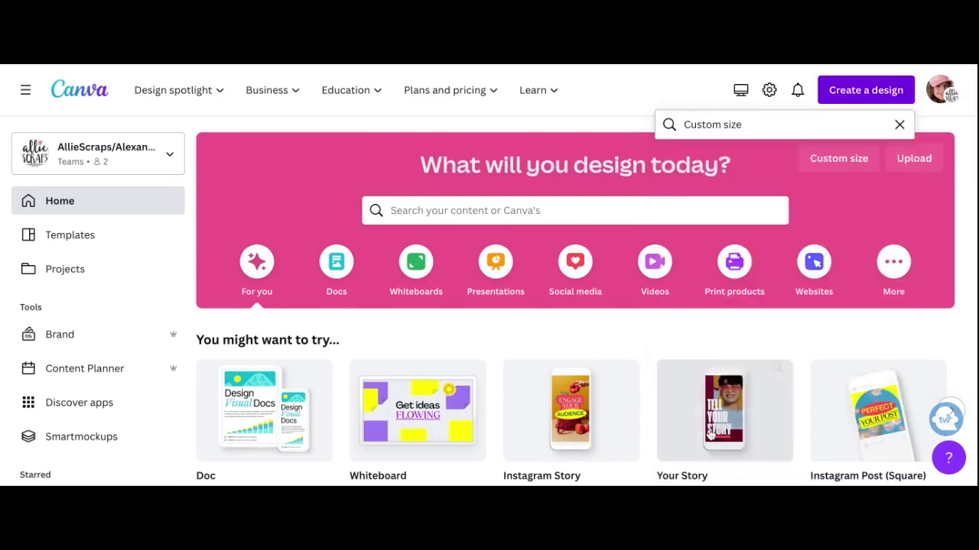
click(847, 187)
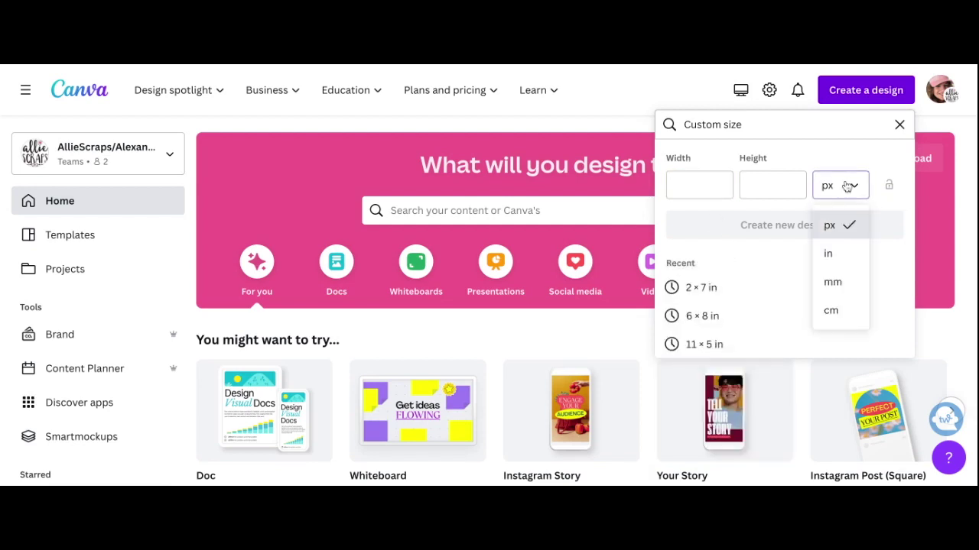
click(828, 257)
click(689, 183)
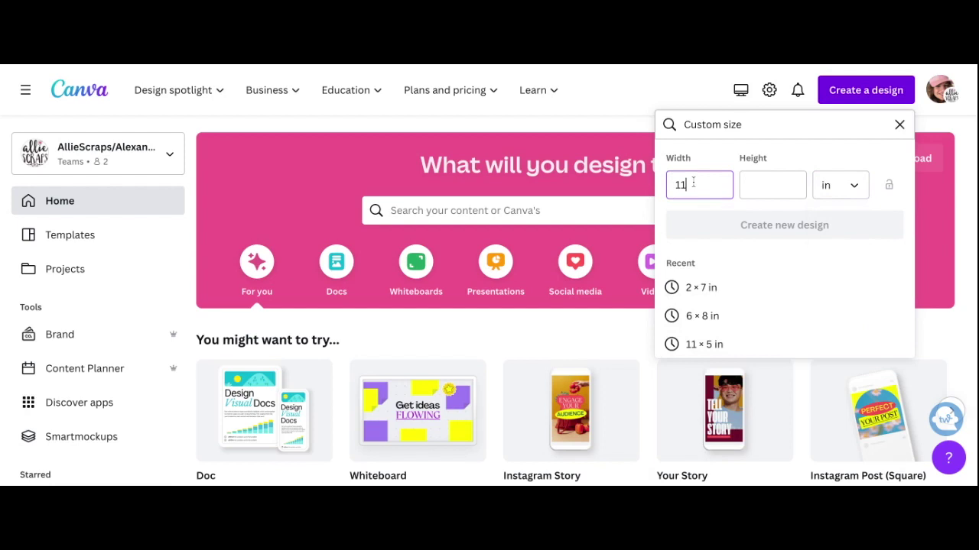
click(749, 179)
text(8.5)
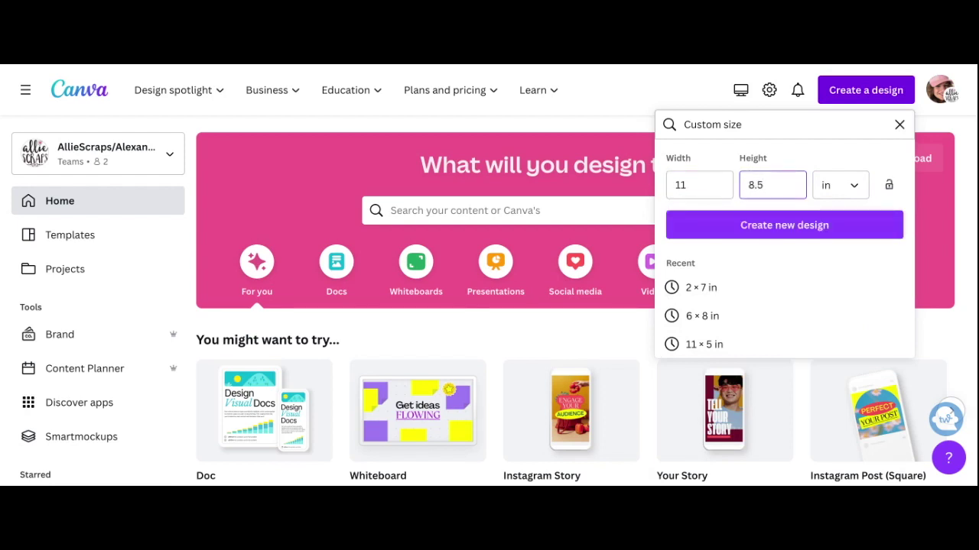
click(805, 226)
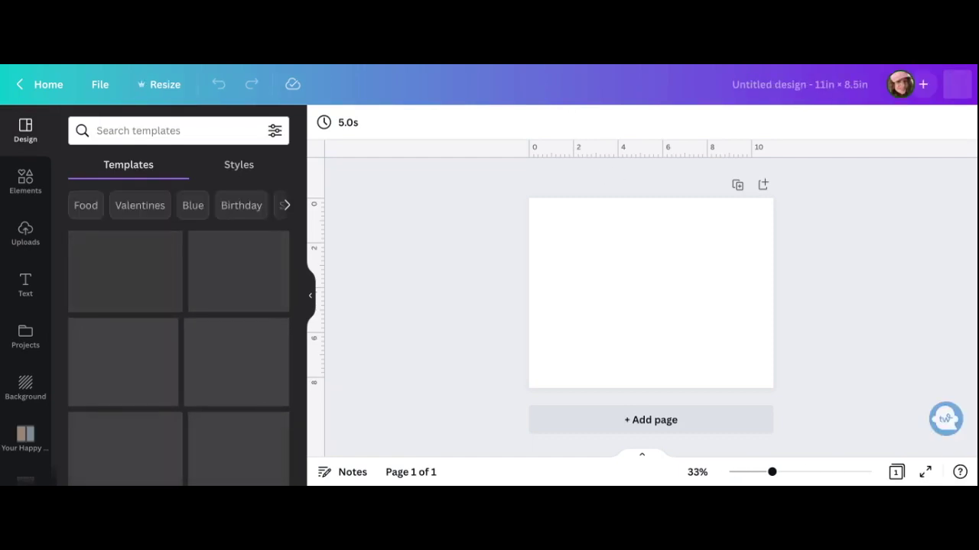
- Name the new design "Smitten- Clear Sticker"
click(755, 86)
text(S)
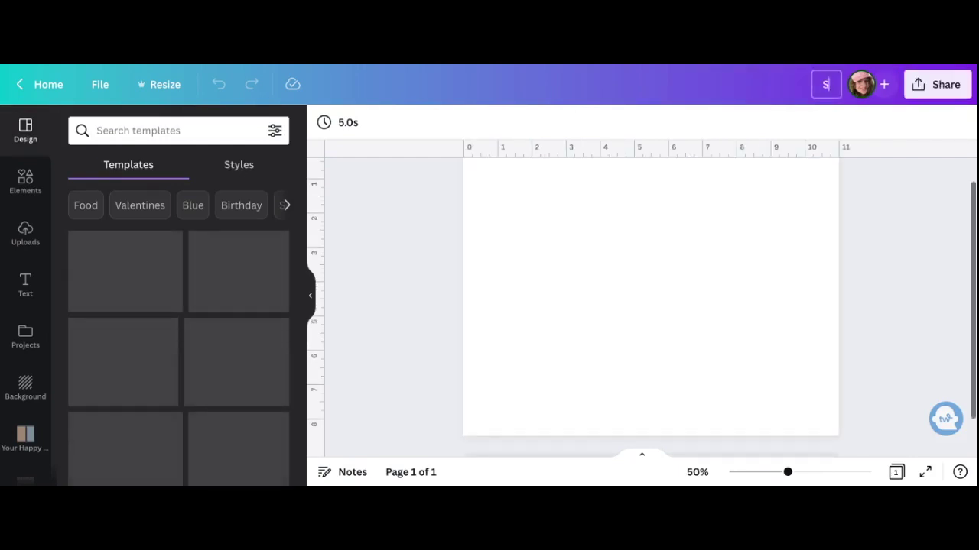
text(mitten)
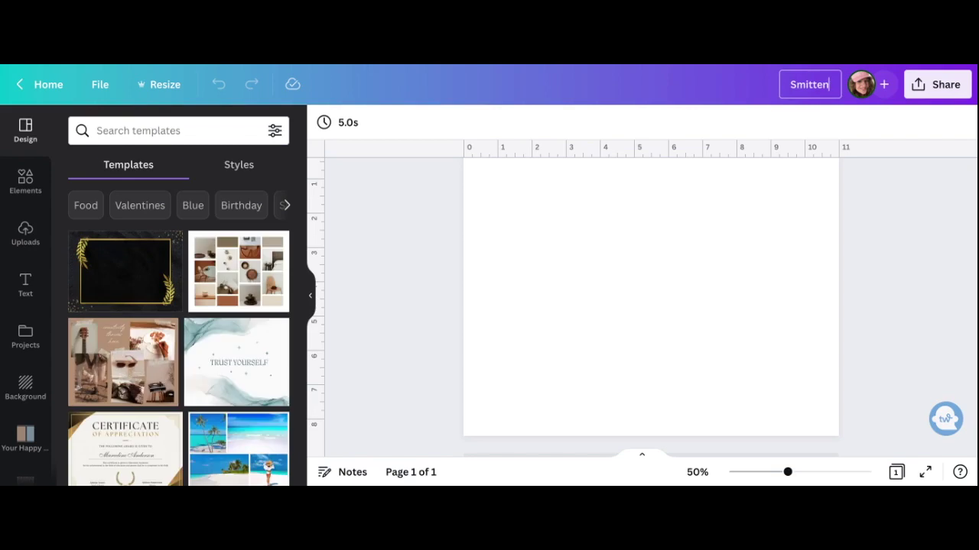
text(- Clear S)
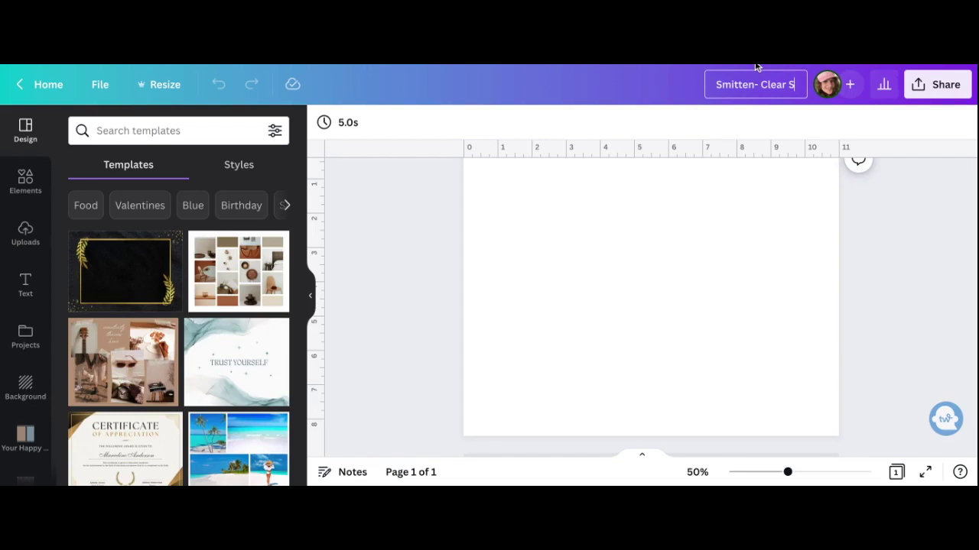
text(ticker)
click(358, 250)
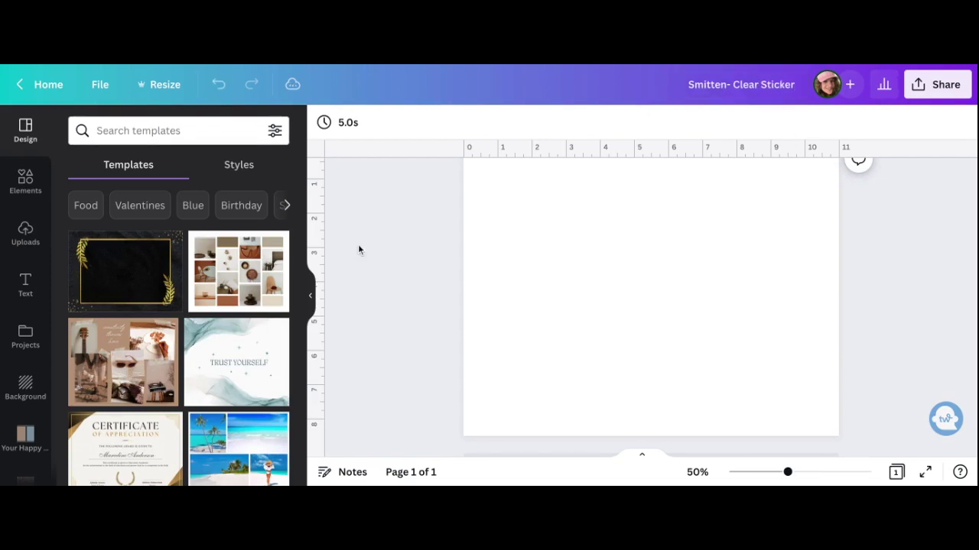
- Insert the finished tip-in image from the "Smitten (TRD 2023 PU)" project folder onto the page
click(23, 346)
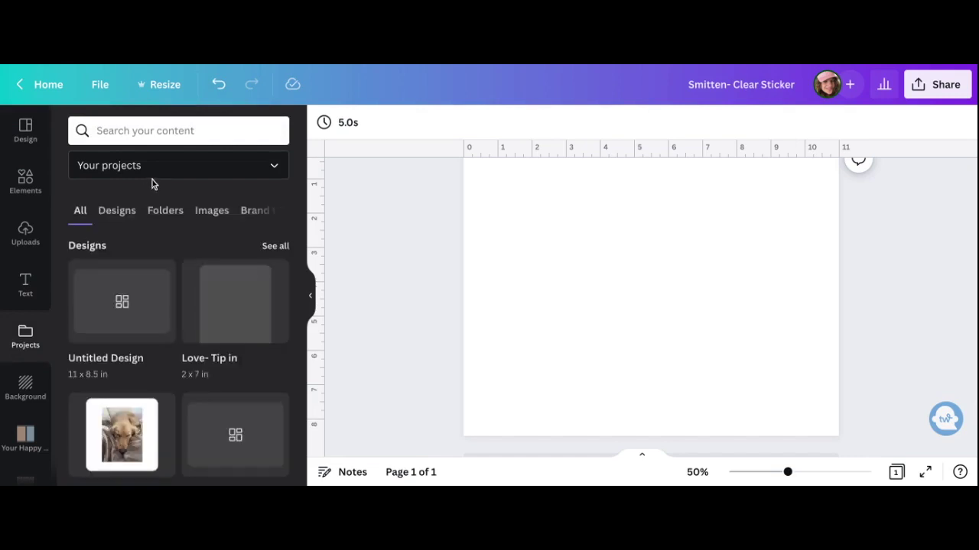
click(160, 211)
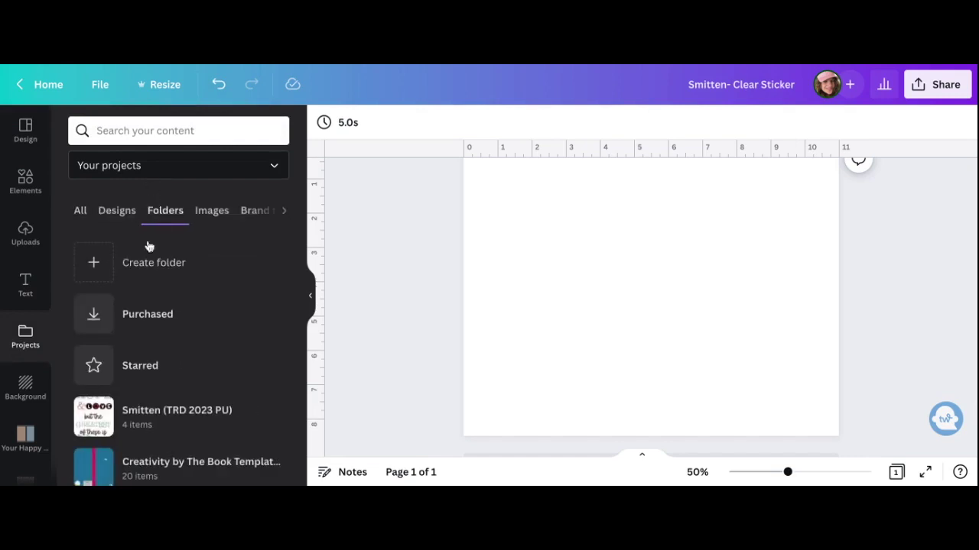
click(168, 426)
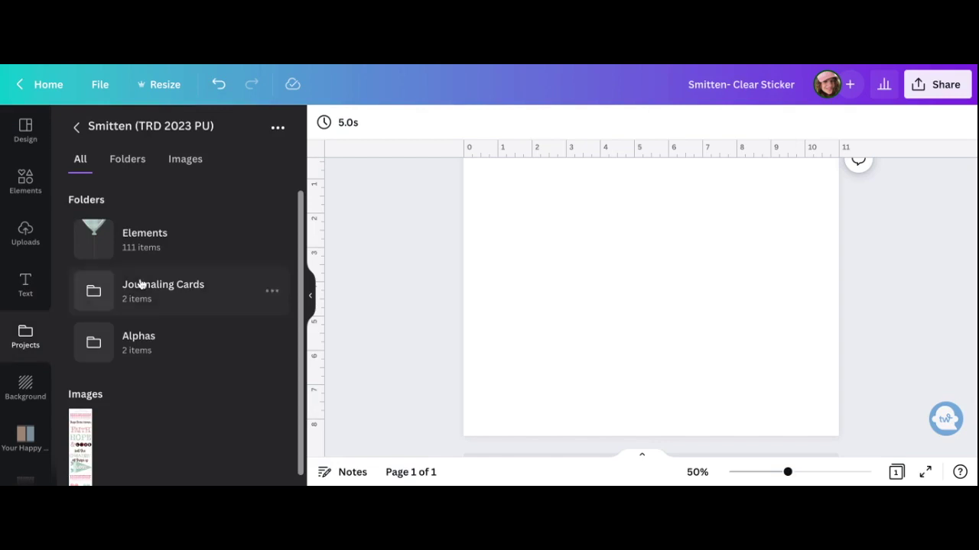
scroll(130, 306, down, 1)
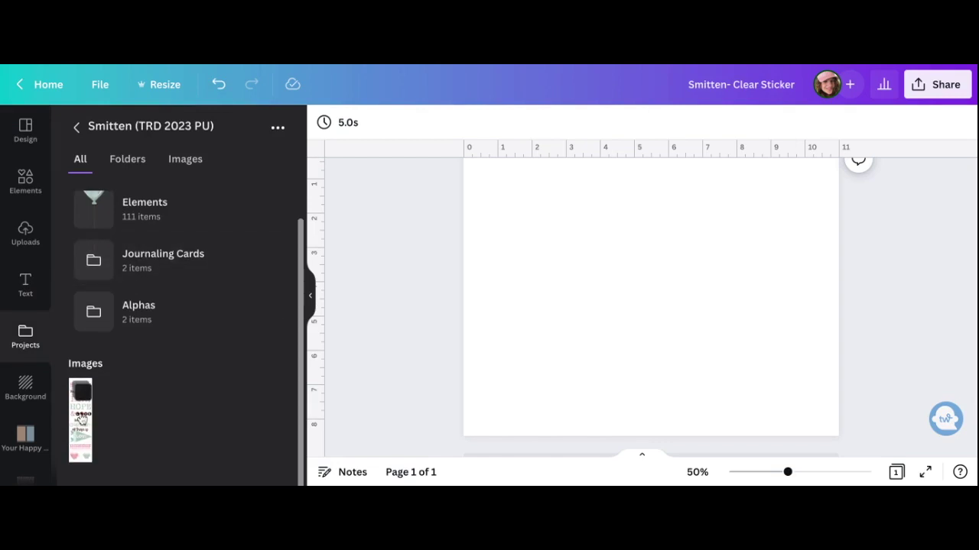
click(82, 419)
scroll(653, 308, up, 1)
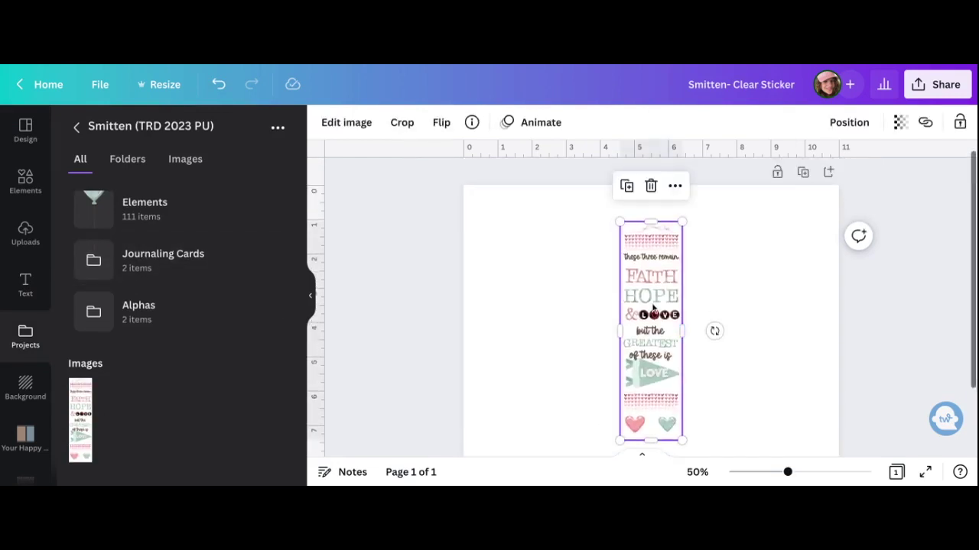
scroll(654, 267, down, 1)
scroll(654, 268, up, 1)
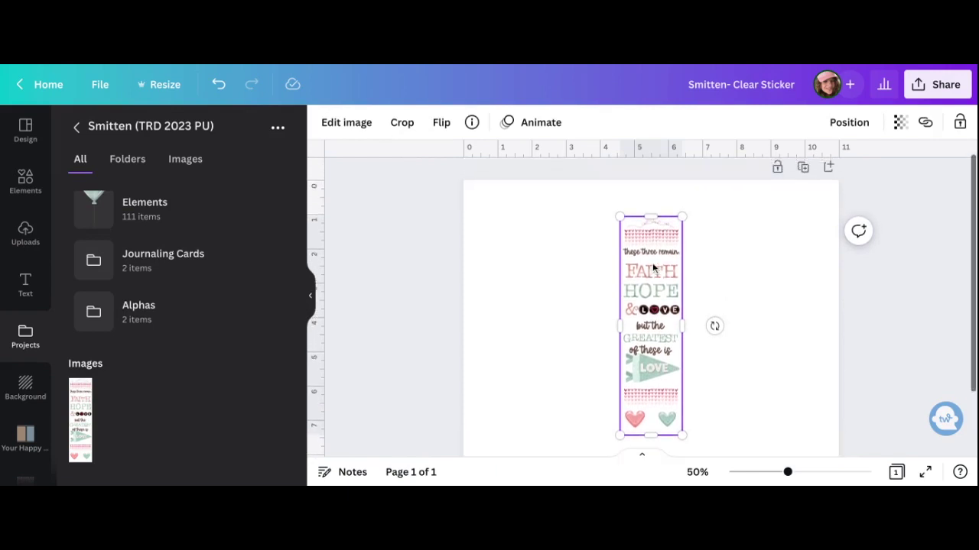
- Move the tip-in image close to the upper-left corner of the page
drag(652, 273, 518, 256)
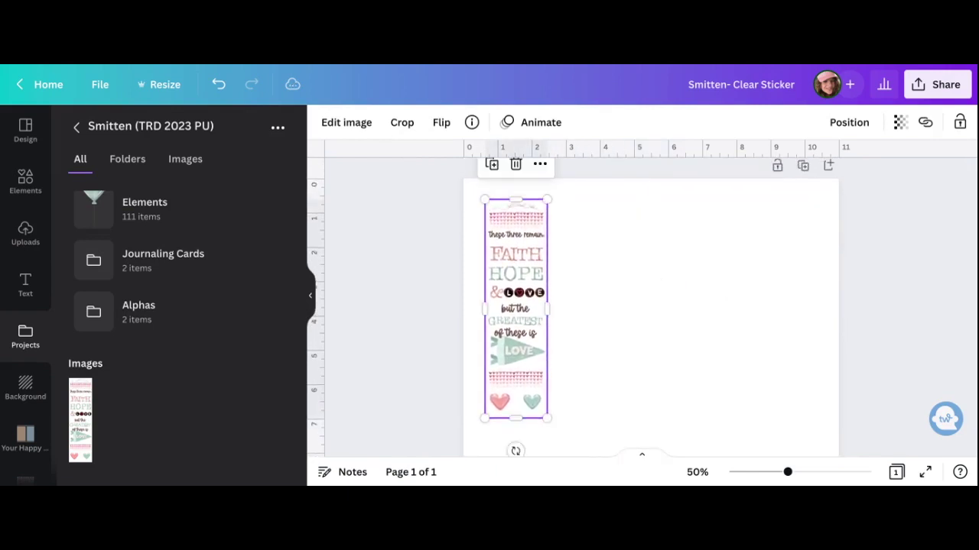
click(636, 274)
scroll(637, 273, down, 2)
click(543, 284)
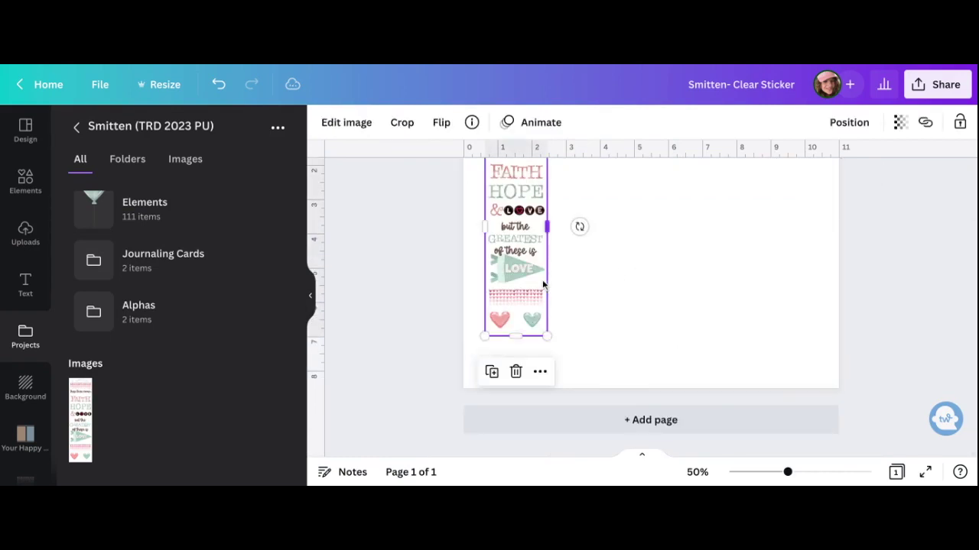
scroll(568, 253, up, 2)
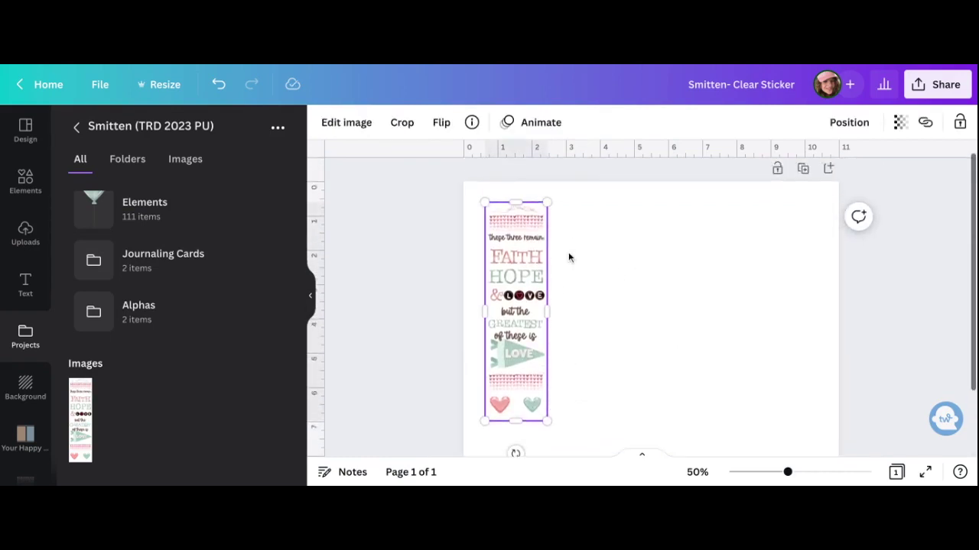
scroll(568, 257, up, 1)
mouse_move(525, 221)
mouse_down()
mouse_move(534, 221)
mouse_move(511, 221)
mouse_up()
scroll(512, 221, down, 1)
key(shift+Down)
key(shift+Down)
scroll(495, 251, up, 2)
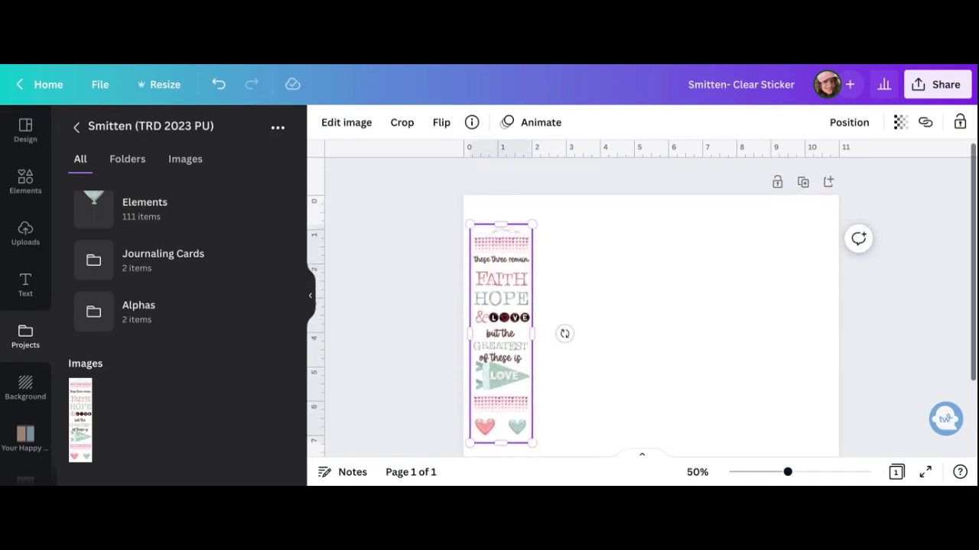
click(495, 251)
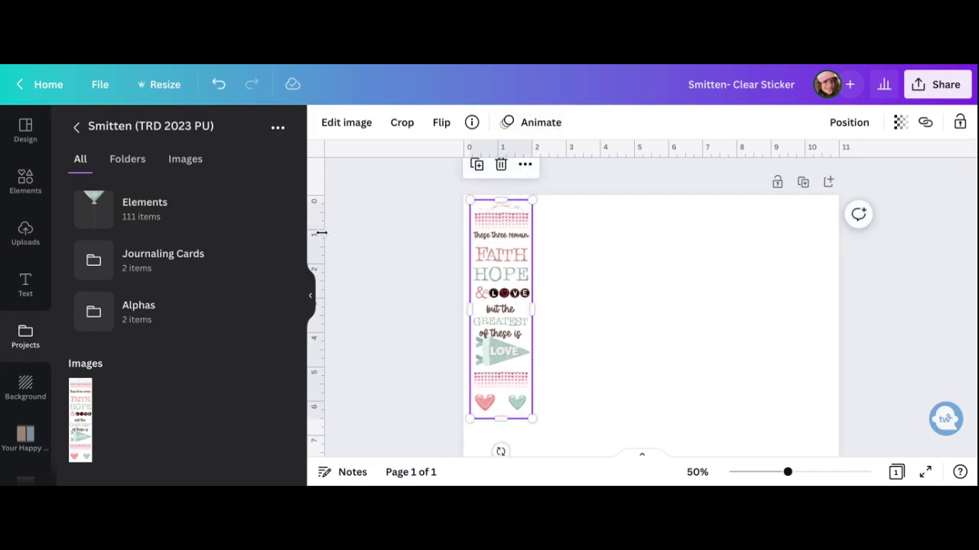
- Add a vertical ruler guide at about 2.75 in and a horizontal guide at about 7 in
drag(321, 233, 557, 234)
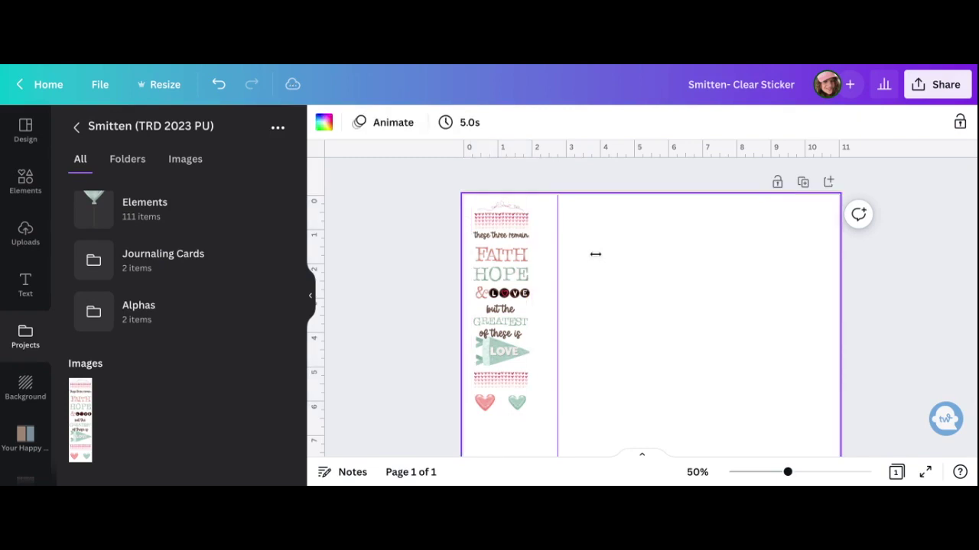
scroll(595, 253, down, 2)
drag(566, 156, 565, 364)
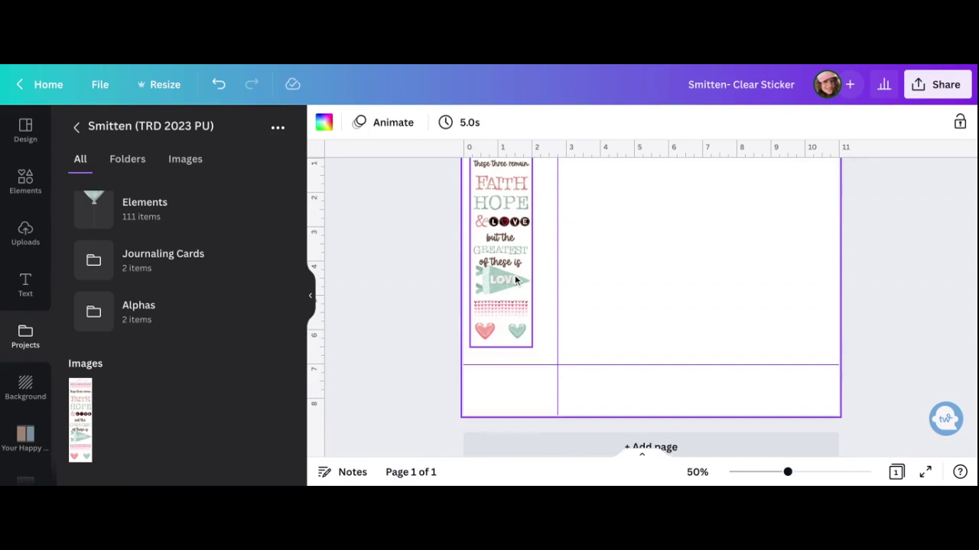
- Align the tip-in image's lower-right corner to the intersection of the two guides
drag(515, 280, 538, 298)
right_click(539, 196)
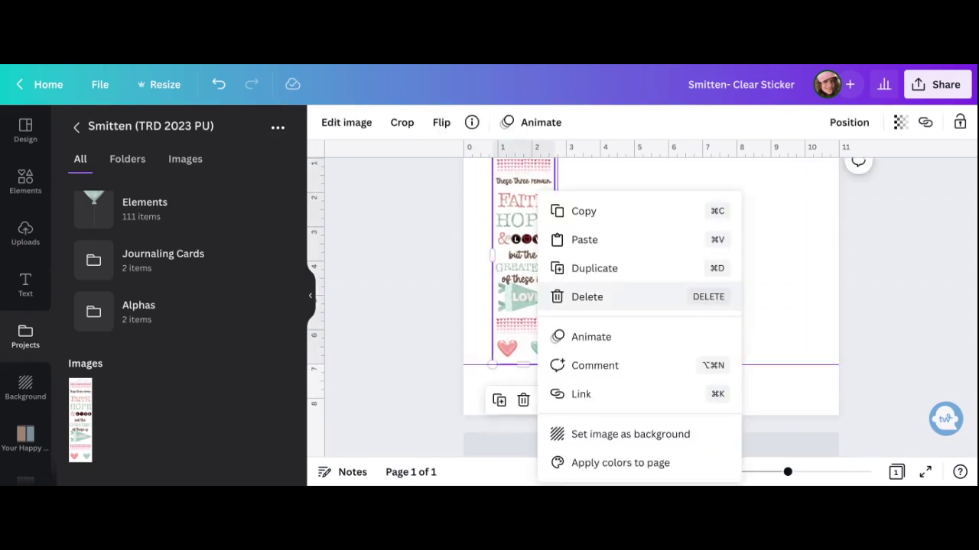
click(409, 292)
scroll(409, 293, up, 2)
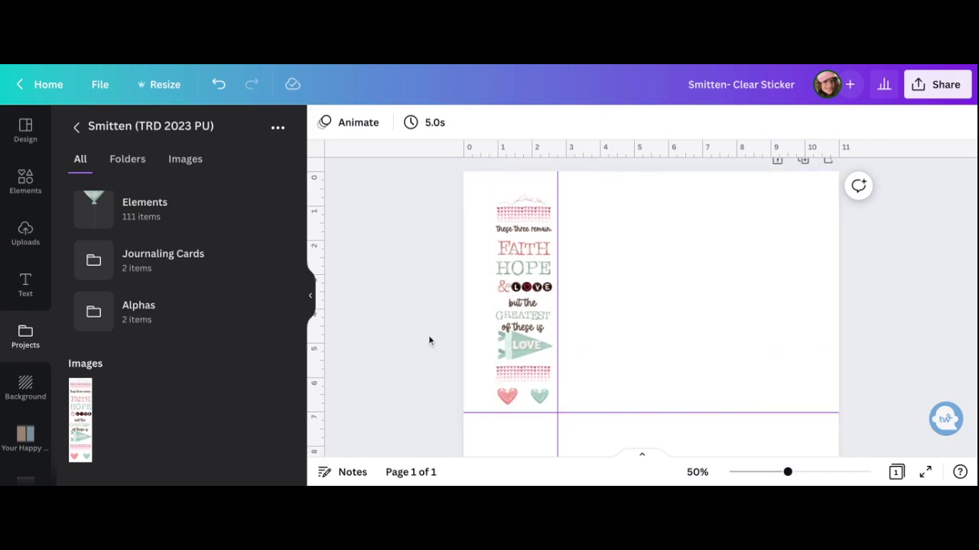
- Open the kit's Elements folder and browse to the heart speech bubble graphics
click(591, 288)
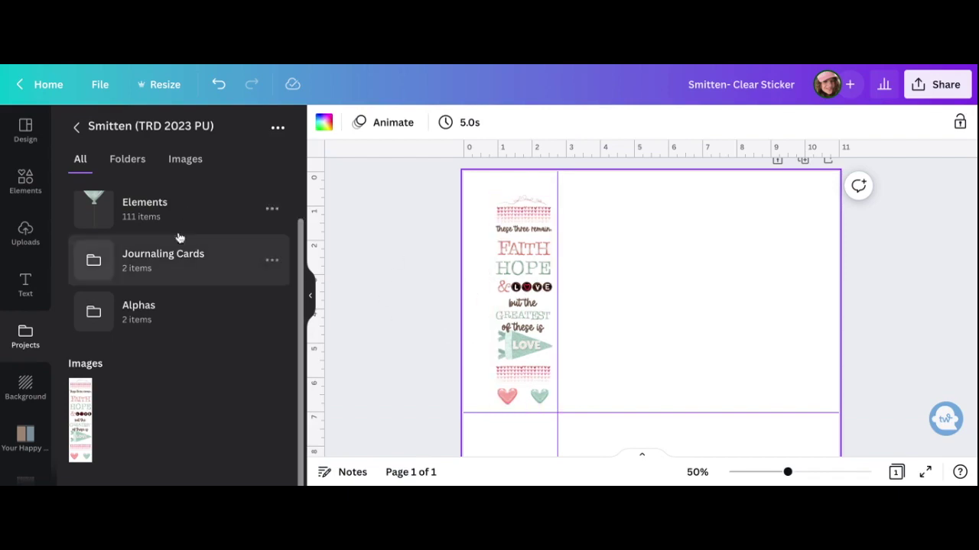
click(140, 203)
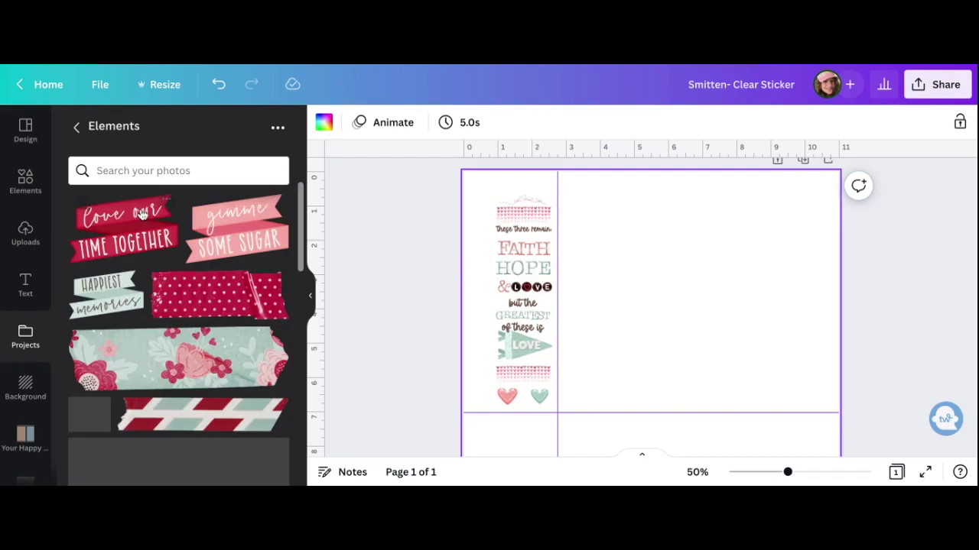
scroll(218, 322, down, 2)
scroll(218, 322, down, 5)
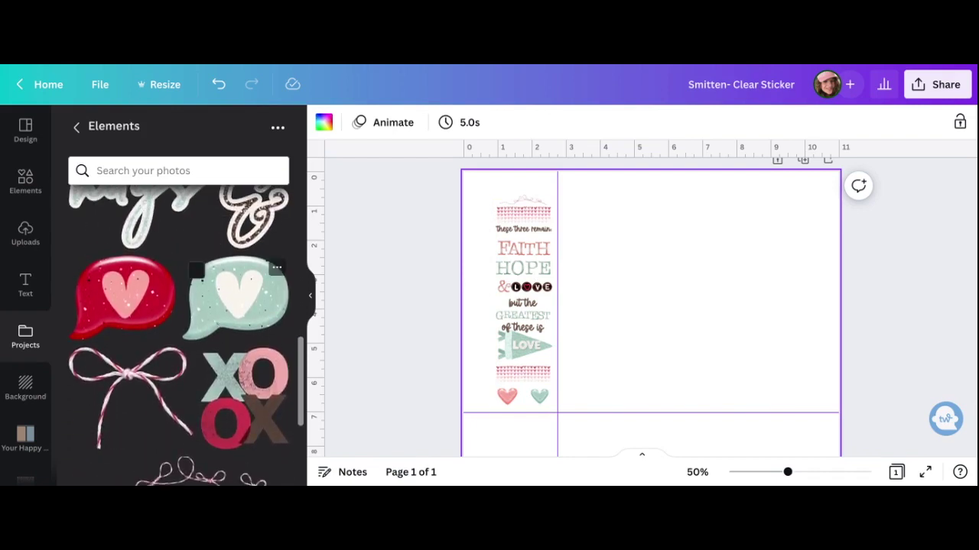
- Duplicate the tip-in image and place the copy beside the original at the same height, just past the vertical guide
click(517, 329)
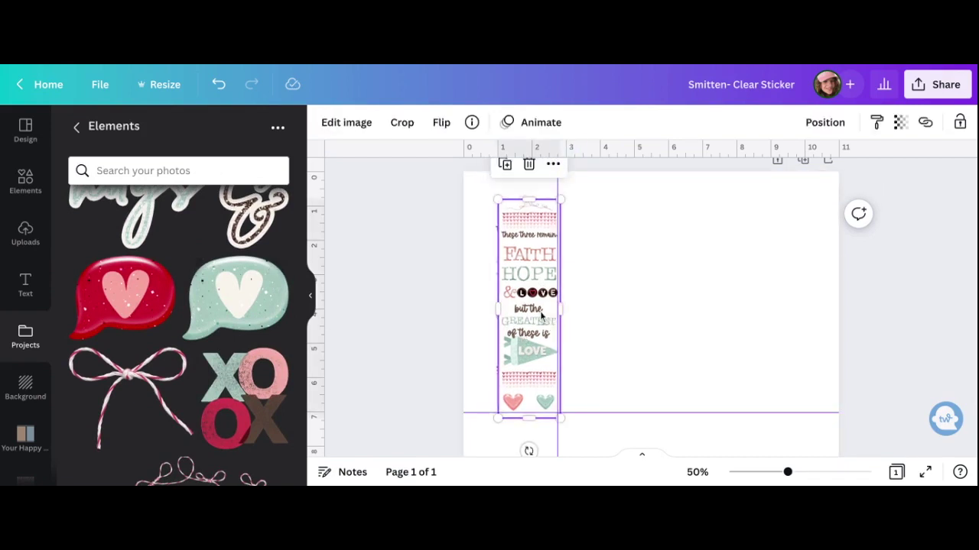
key(ctrl+d)
key(Up)
key(Up)
key(Up)
key(Up)
key(Right)
key(Right)
key(Right)
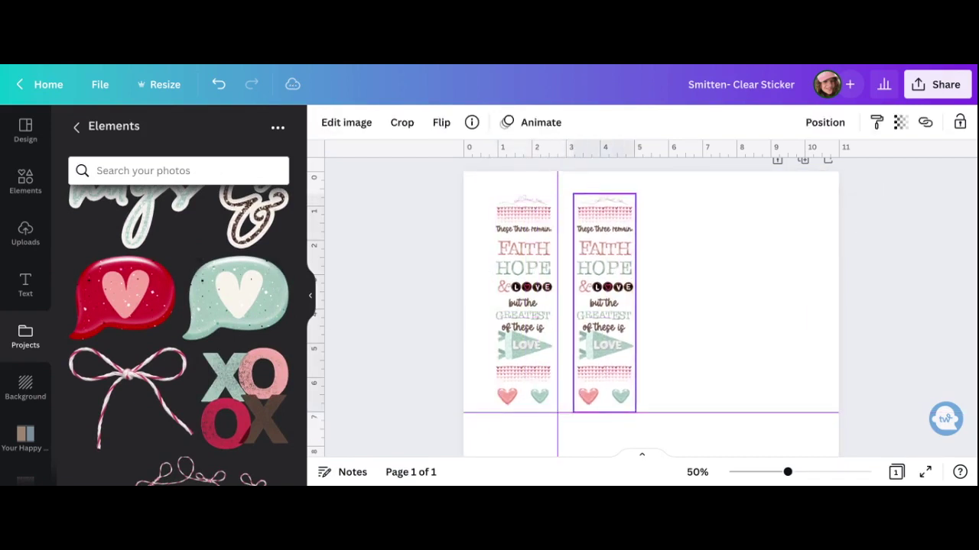
click(696, 320)
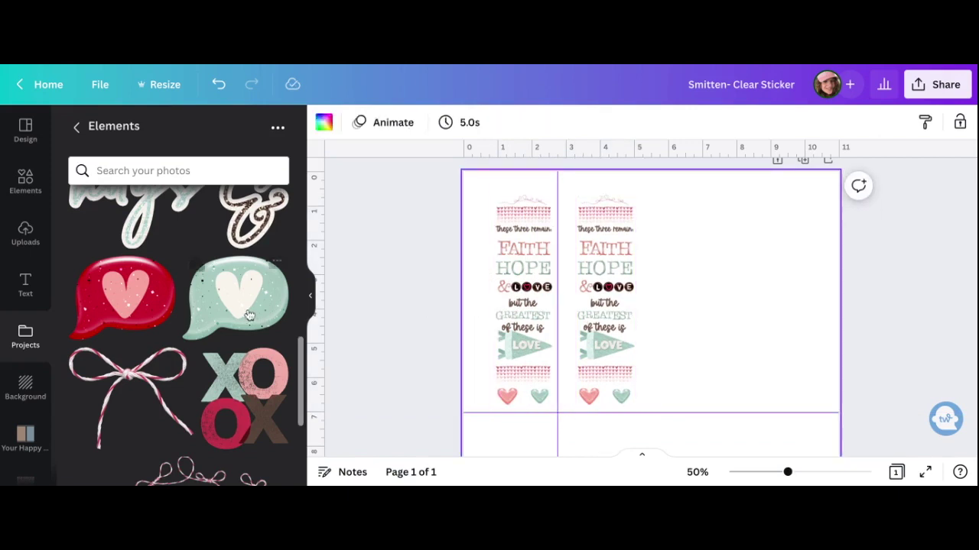
- Insert the mint and red heart speech bubbles, shrink them, and stack them beside the second tip-in, mint above red
click(196, 271)
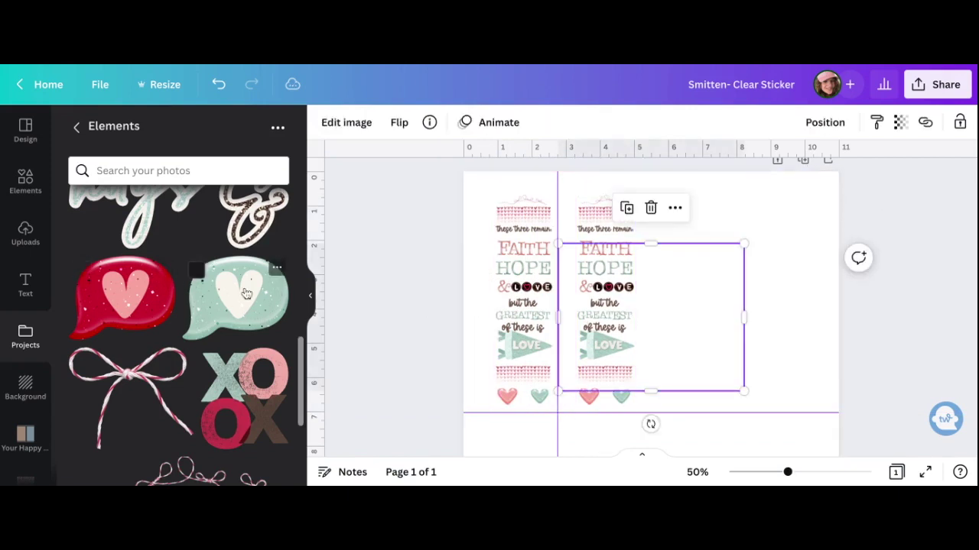
drag(744, 244, 713, 213)
click(123, 294)
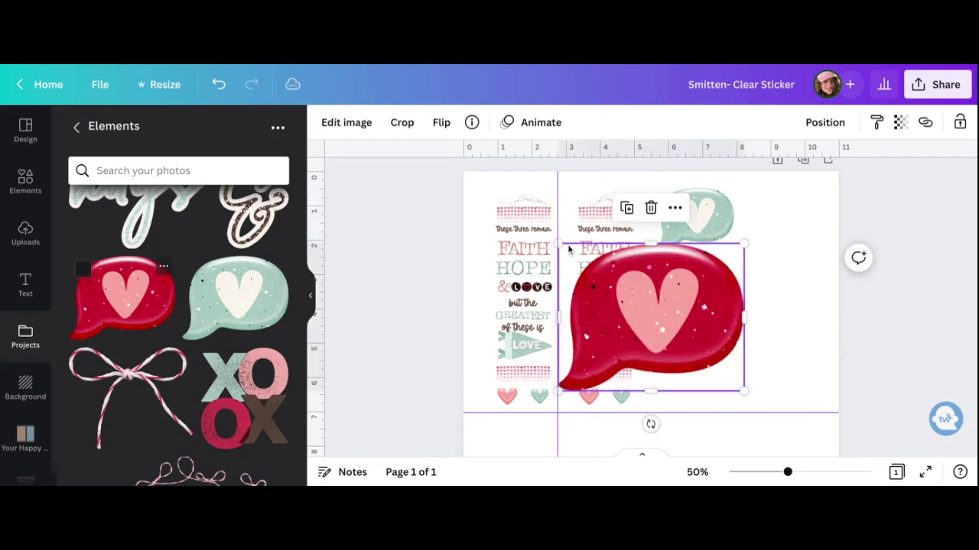
drag(743, 243, 724, 278)
drag(624, 348, 624, 348)
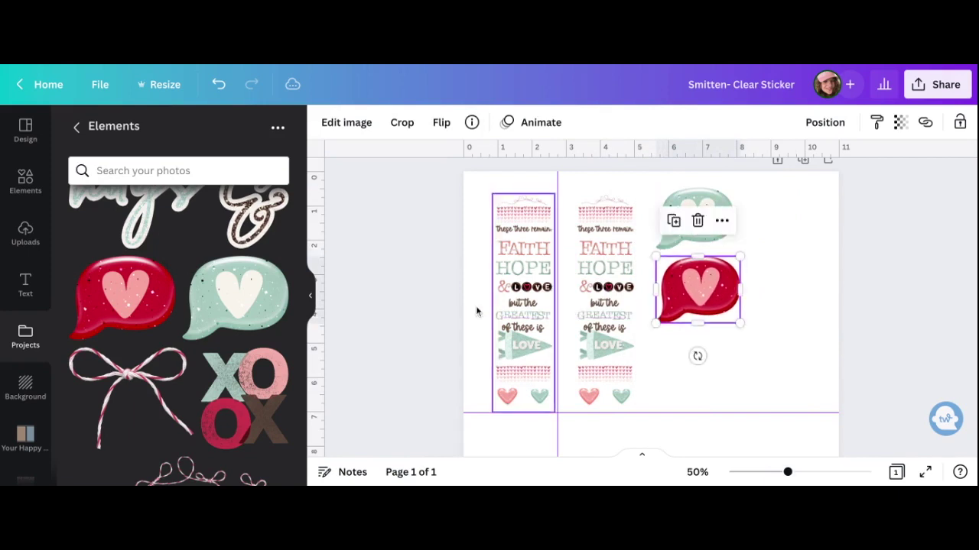
- Insert the stacked XO/OX graphic, shrink it to about 2 in wide, and place it in the page's upper-right corner
scroll(267, 333, down, 2)
click(268, 333)
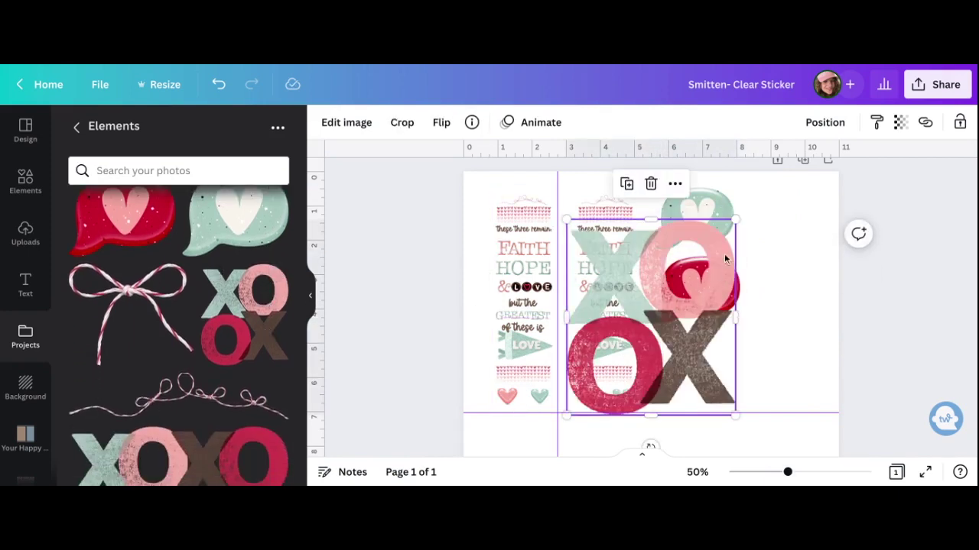
drag(734, 220, 812, 202)
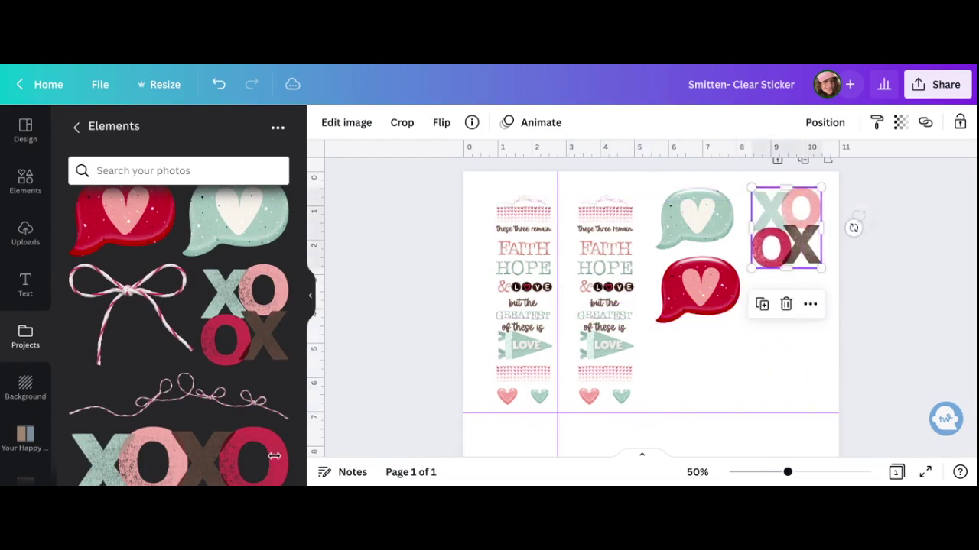
- Insert the one-line XOXO graphic, shrink it to about 2.7 in wide, and place it beneath the first tip-in, below the horizontal guide
scroll(153, 419, down, 3)
click(164, 331)
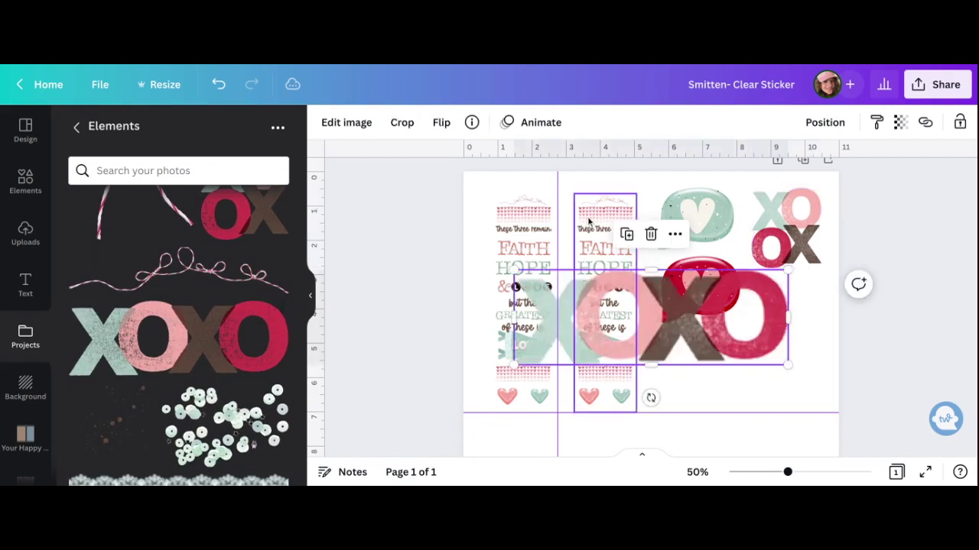
drag(791, 270, 651, 318)
drag(616, 346, 774, 358)
scroll(774, 359, down, 2)
mouse_move(741, 299)
mouse_down()
mouse_move(651, 374)
mouse_move(537, 402)
mouse_move(537, 379)
mouse_move(561, 379)
mouse_up()
click(630, 338)
drag(629, 342, 583, 357)
drag(520, 380, 520, 364)
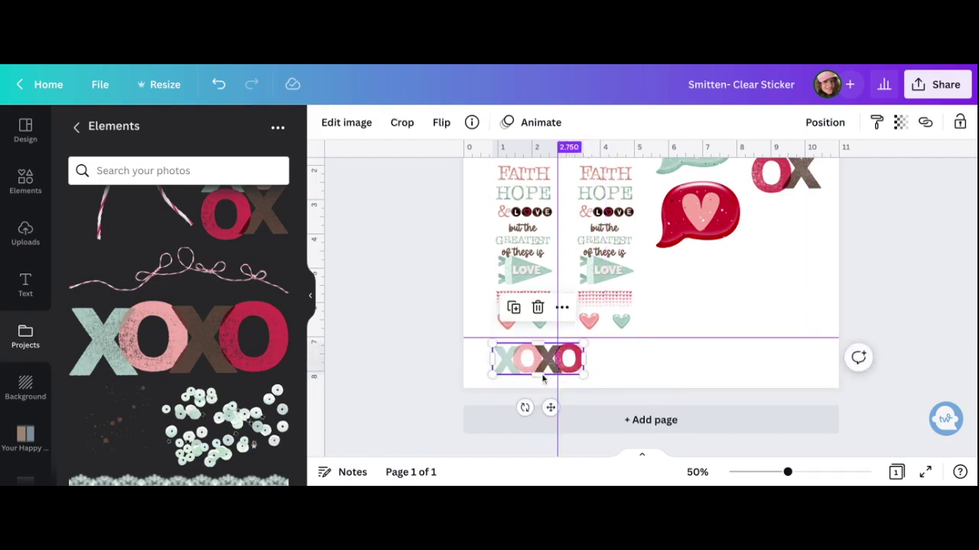
click(451, 354)
- Insert the "ME + YOU" stamped heart cluster, shrink it to about 4.6 in wide, and place it in the page's lower-right area
scroll(243, 348, down, 10)
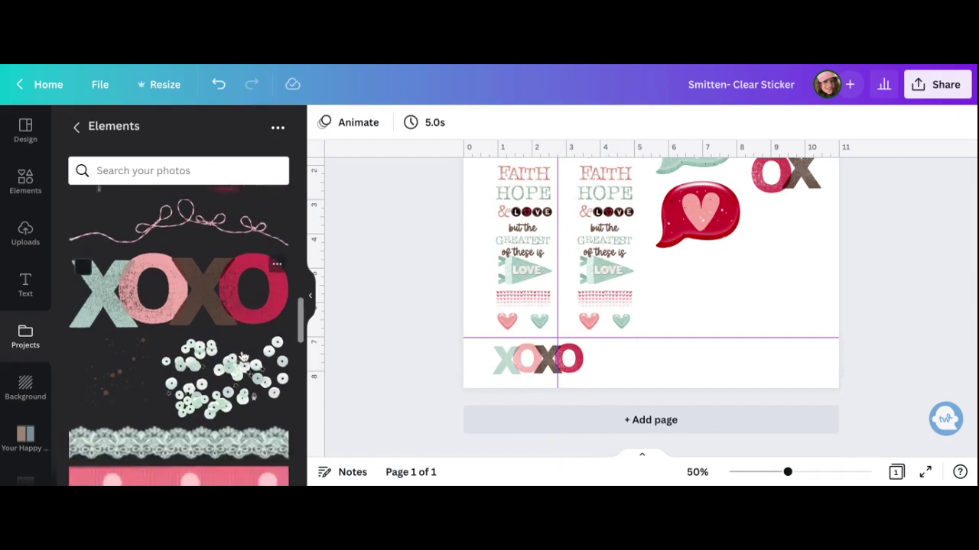
scroll(243, 348, down, 5)
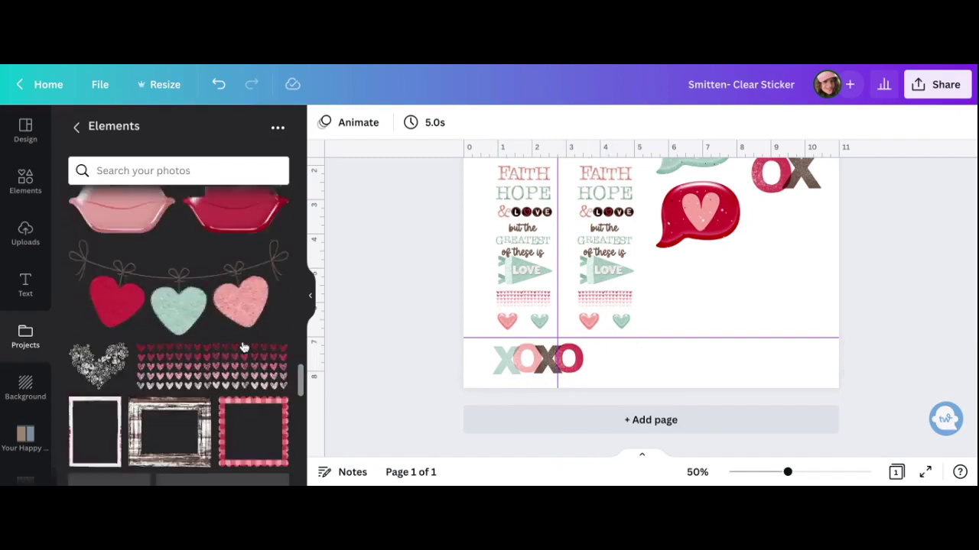
scroll(239, 321, up, 3)
click(237, 318)
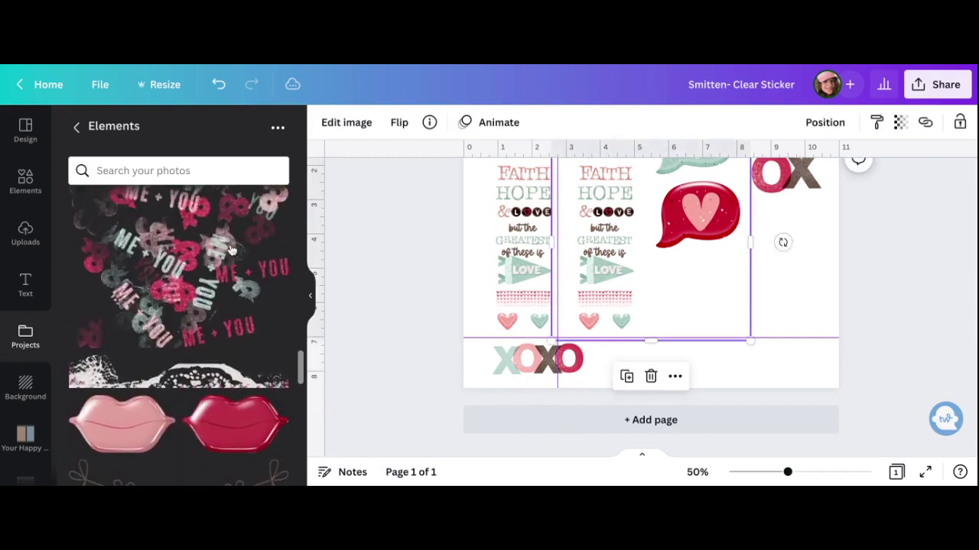
drag(667, 194, 745, 229)
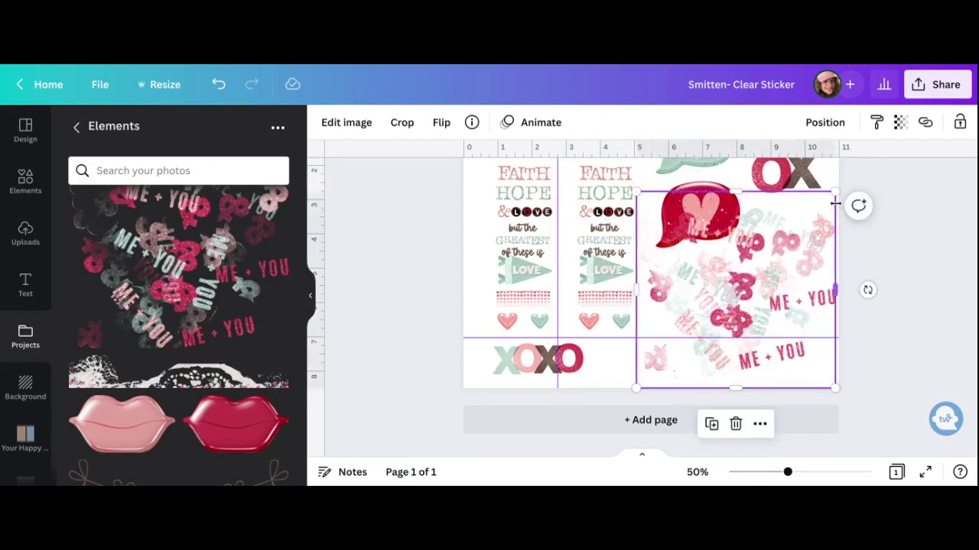
drag(836, 193, 793, 234)
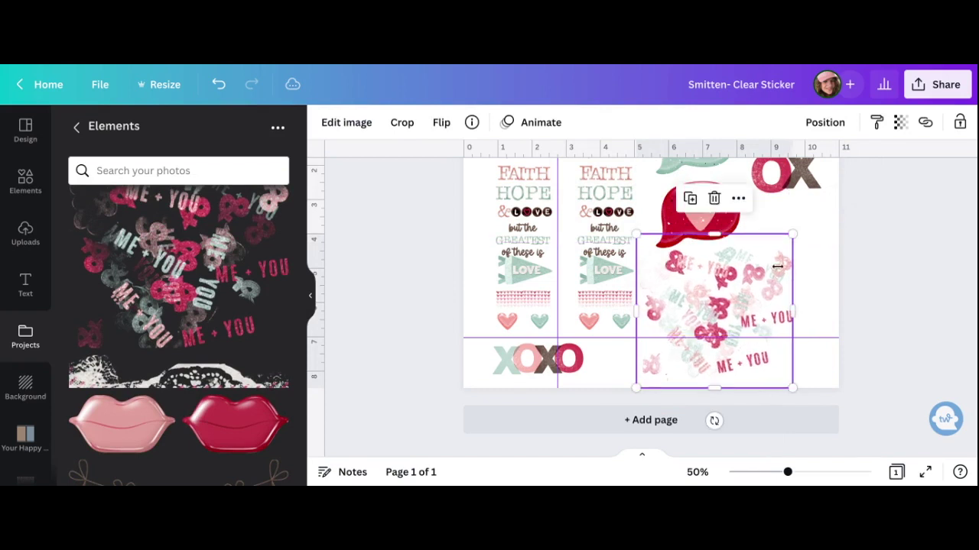
drag(746, 286, 771, 272)
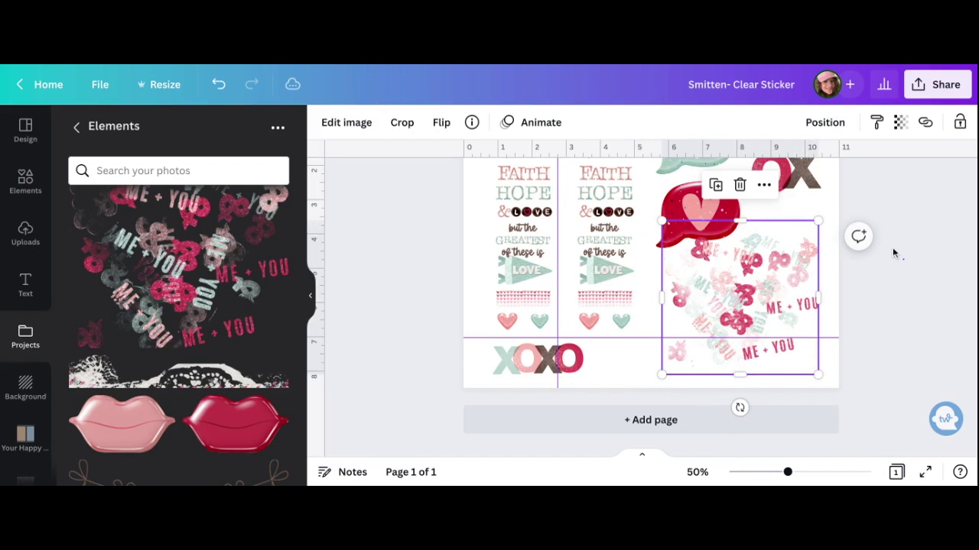
- Shrink the red heart speech bubble and move it beside the XOXO graphic below the horizontal guide
scroll(893, 247, up, 2)
click(709, 275)
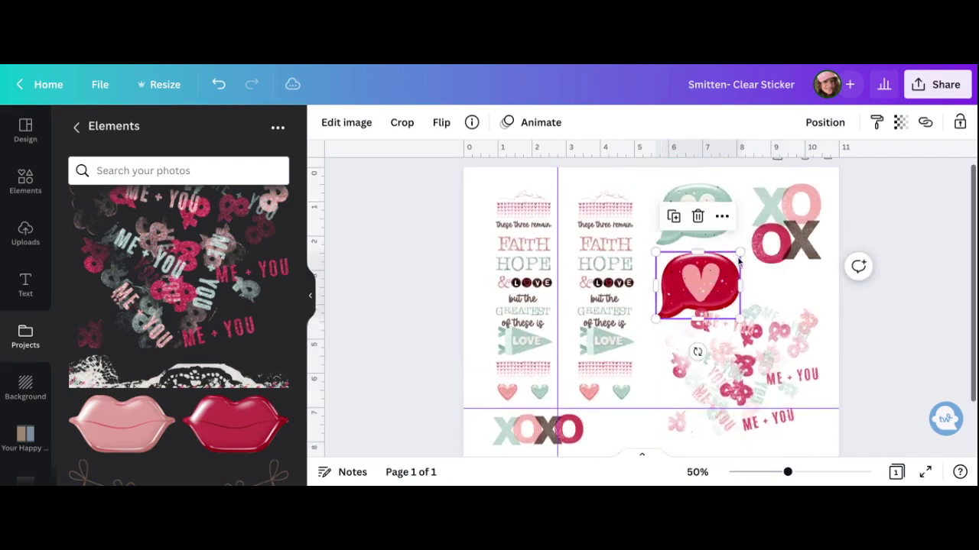
right_click(742, 253)
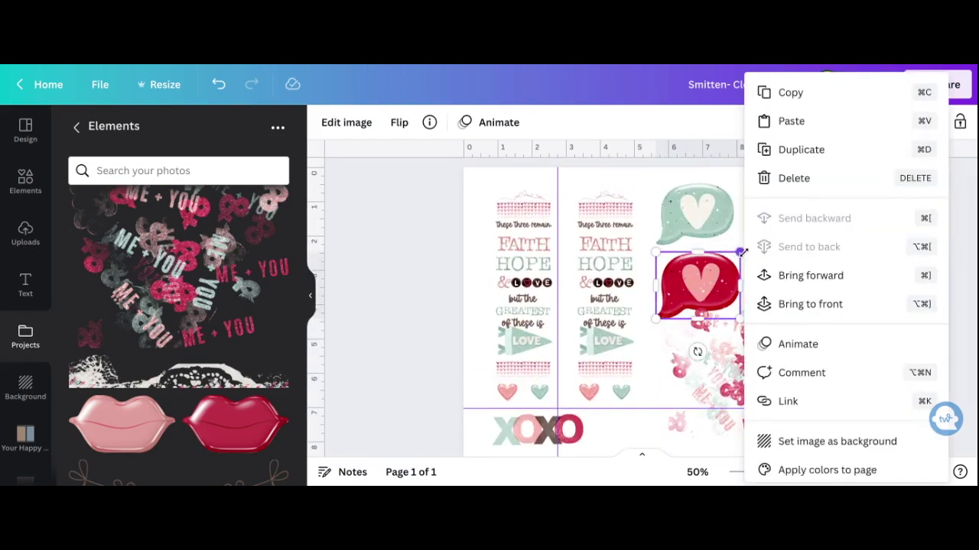
click(743, 254)
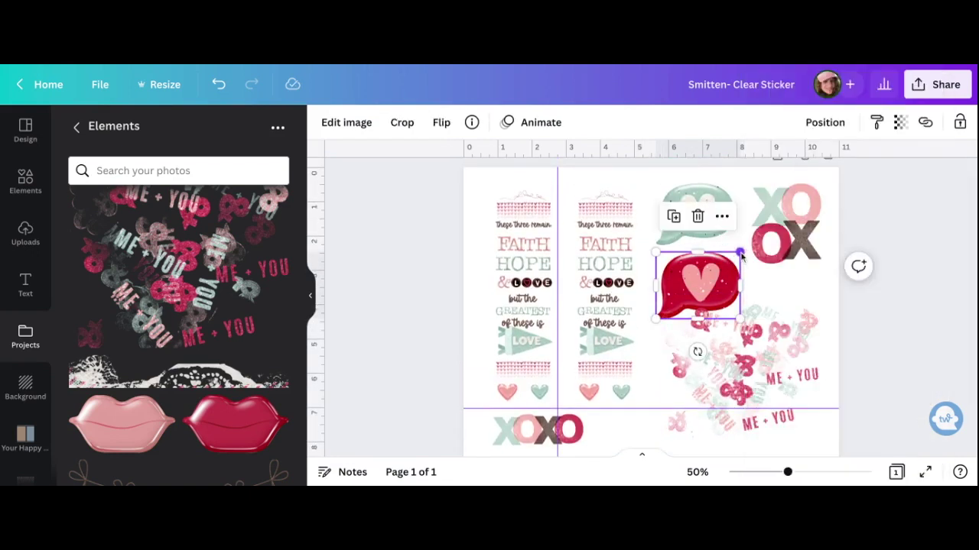
click(888, 273)
click(726, 276)
drag(740, 251, 647, 410)
scroll(662, 423, down, 1)
click(858, 358)
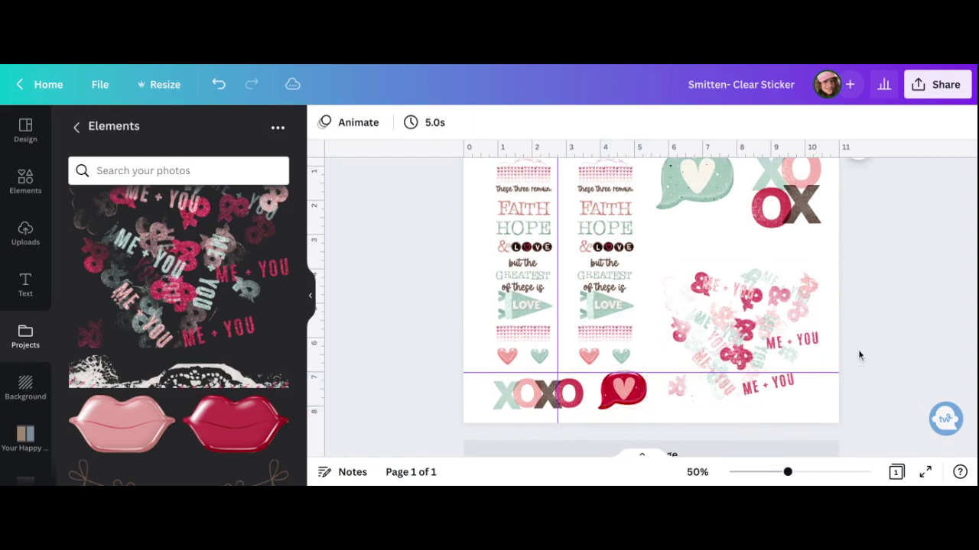
- Move the "ME + YOU" heart cluster up to just below the stacked XO/OX graphic and enlarge it slightly
click(754, 341)
drag(754, 341, 754, 314)
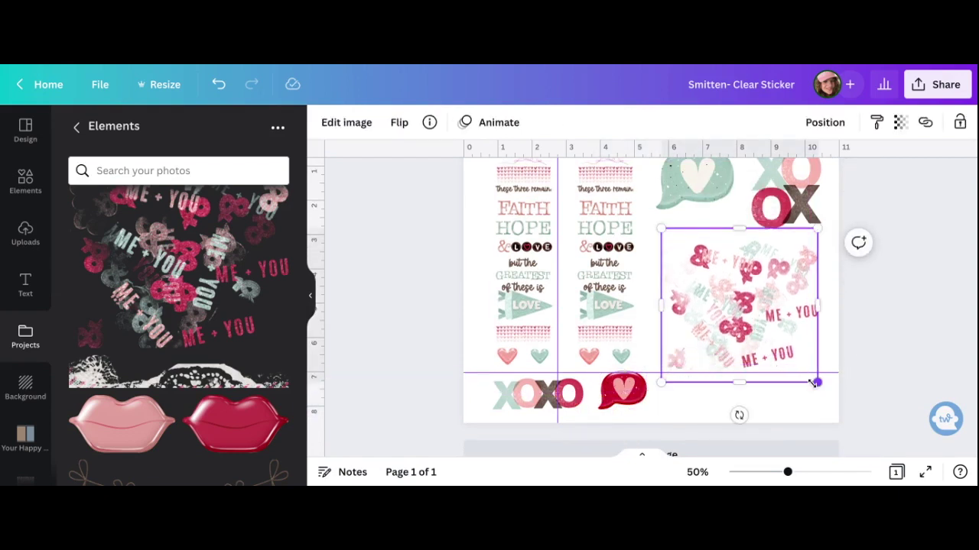
drag(813, 383, 824, 388)
click(878, 344)
scroll(877, 346, up, 1)
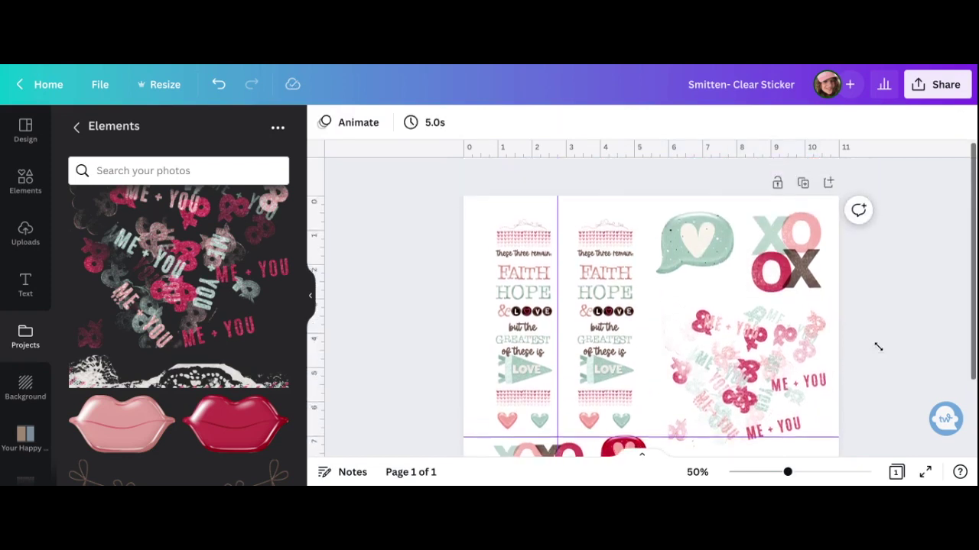
- Insert the mint floral washi tape strip, shrink it to about 2 in wide, and place it just beneath the mint speech bubble
scroll(198, 390, down, 3)
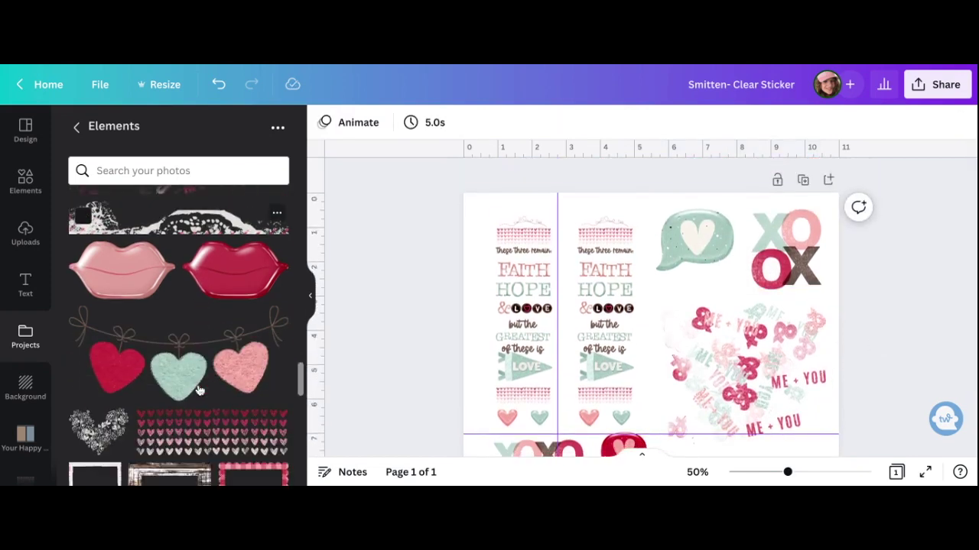
scroll(198, 390, down, 3)
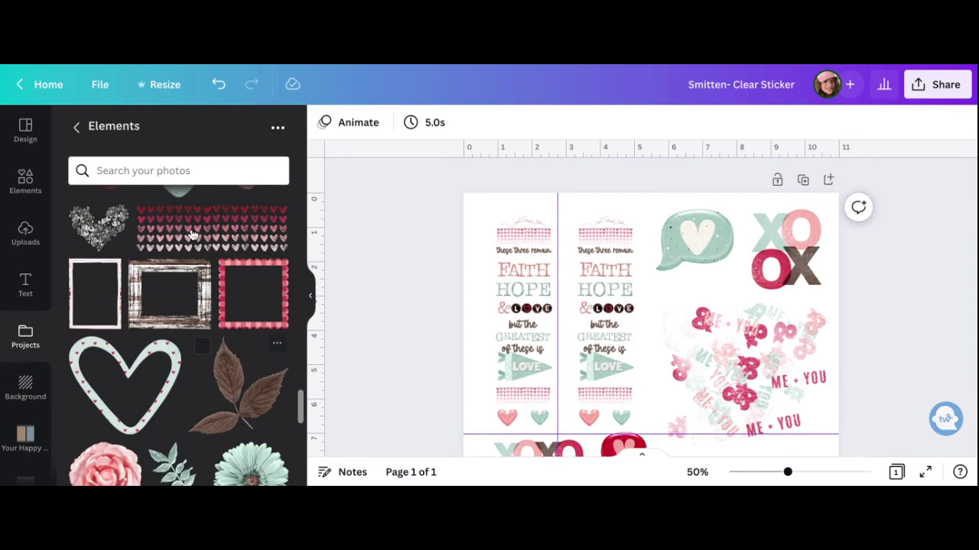
scroll(193, 236, up, 1)
scroll(205, 322, down, 10)
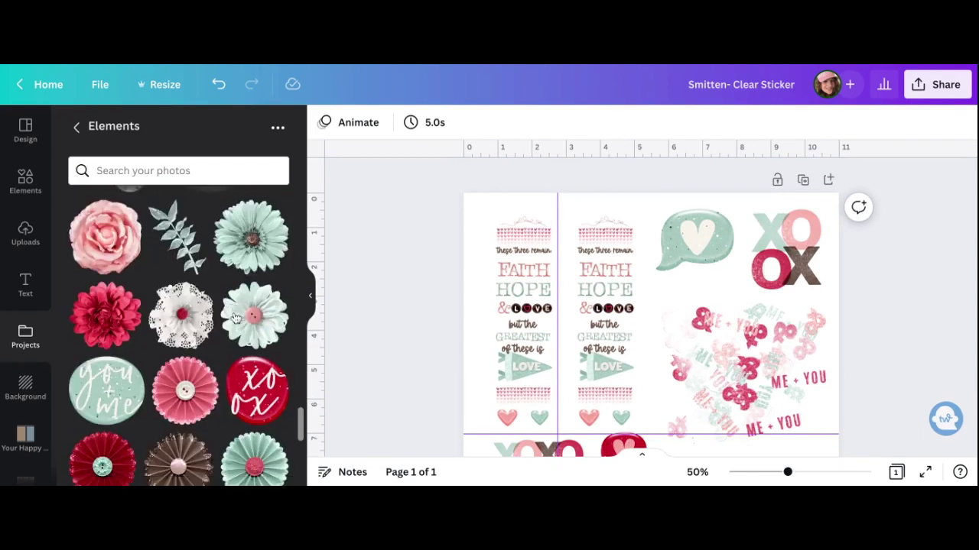
scroll(236, 318, down, 10)
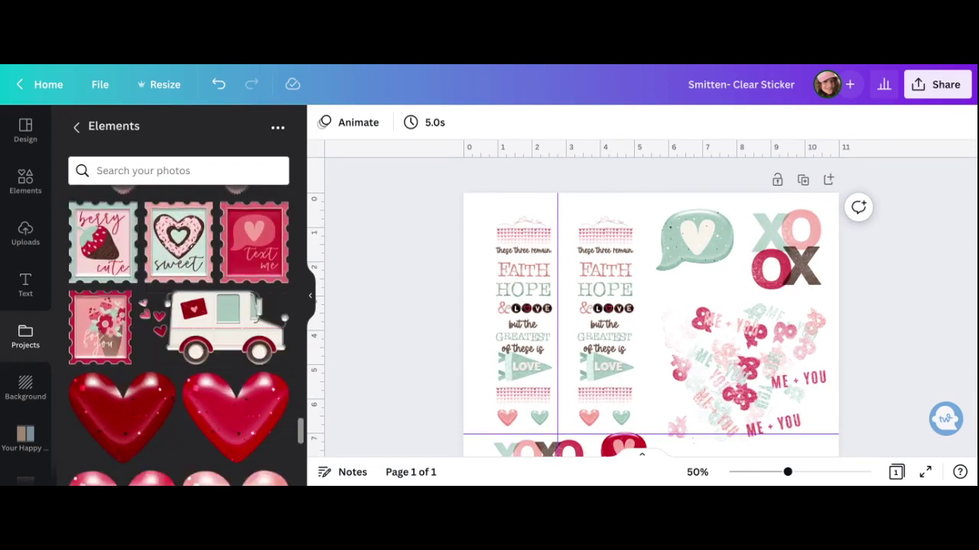
scroll(179, 336, down, 3)
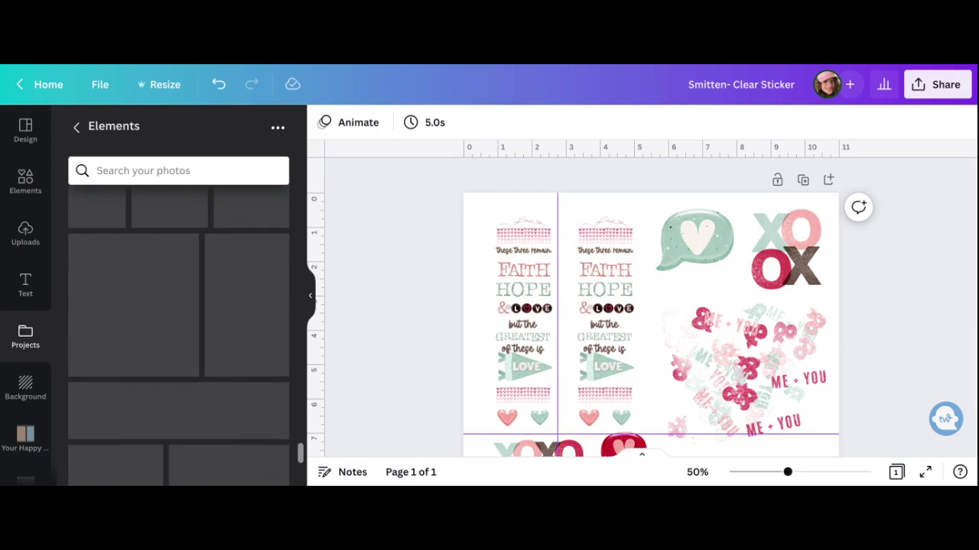
scroll(178, 336, down, 10)
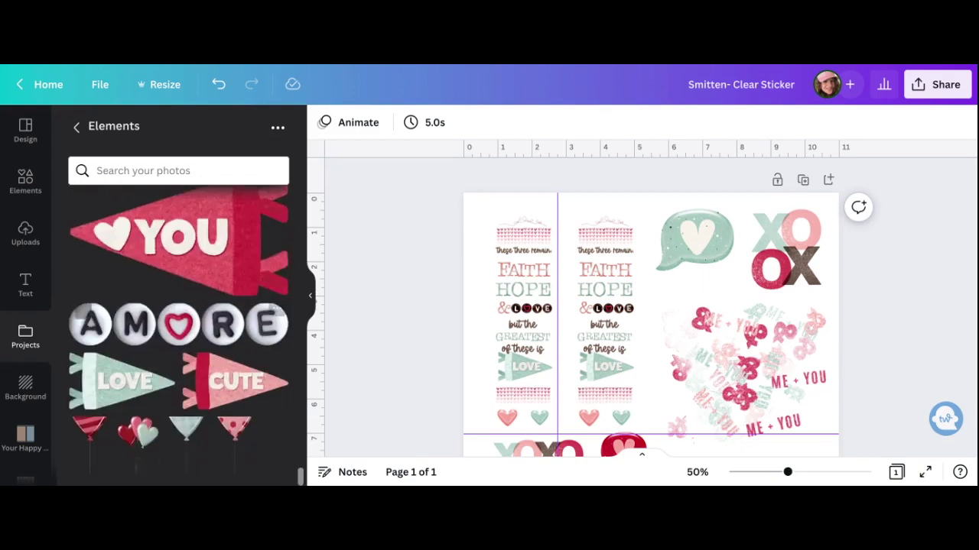
scroll(299, 477, up, 15)
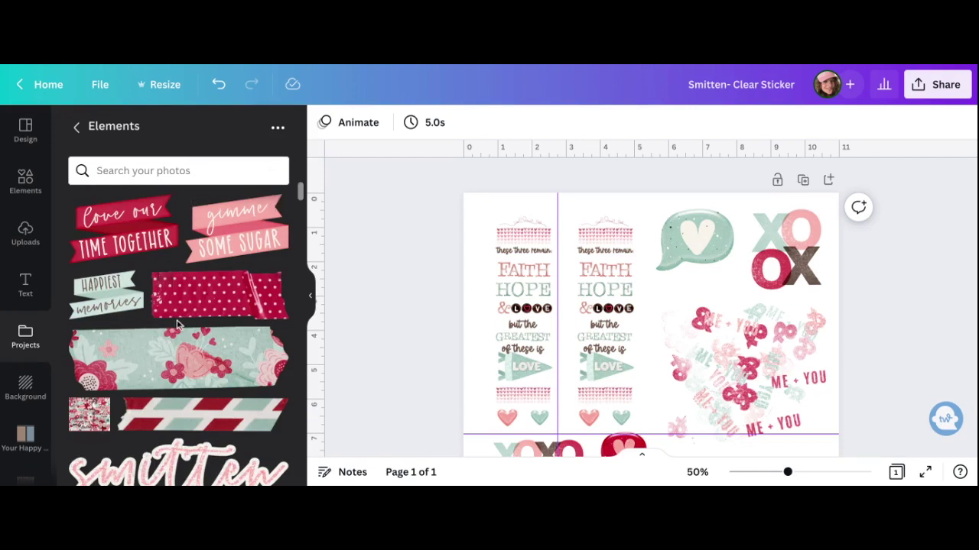
click(239, 361)
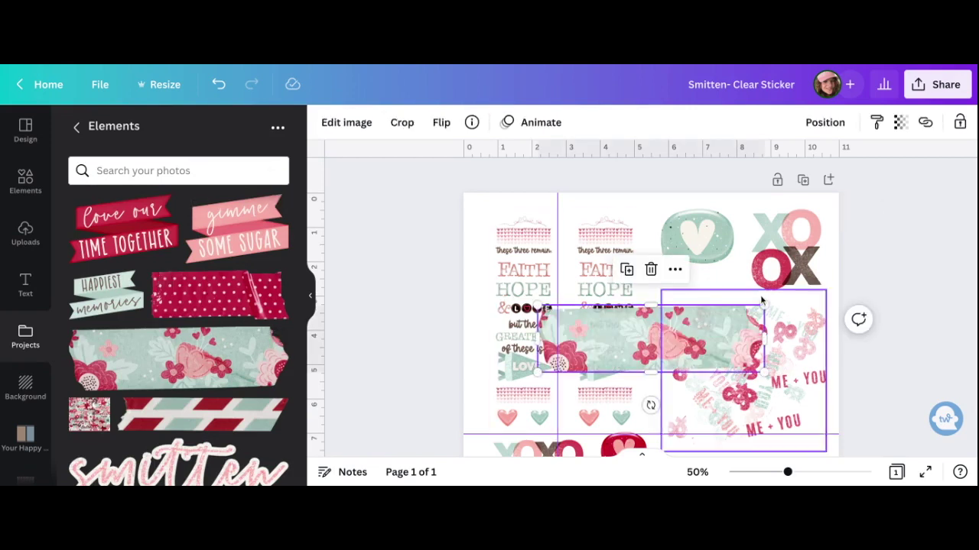
drag(763, 306, 697, 286)
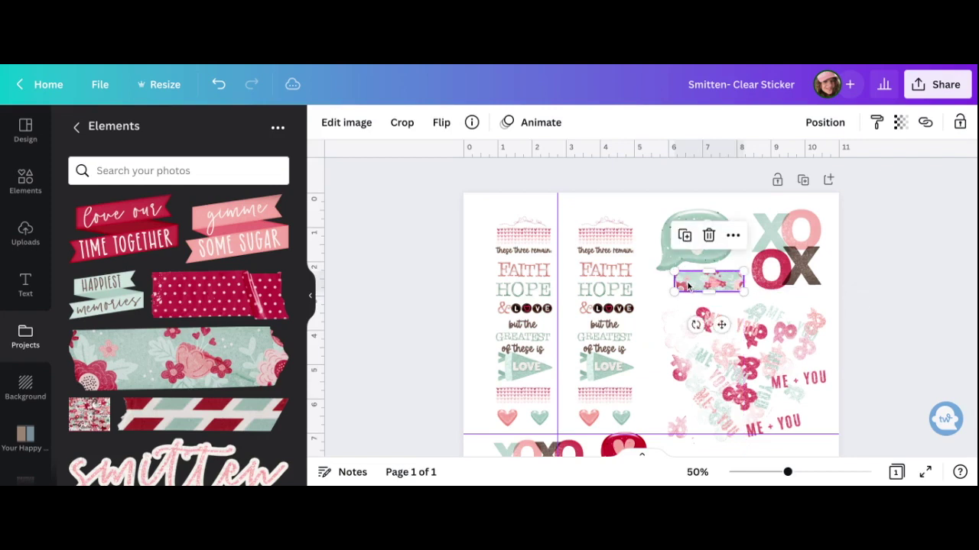
click(861, 269)
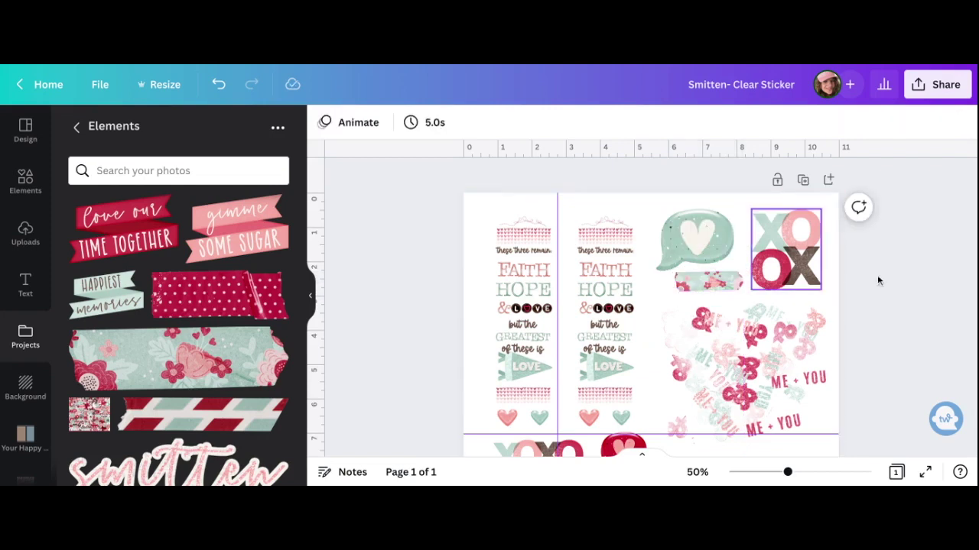
- Insert the diagonal-striped washi tape, shrink it to about 3.3 in wide, and place it beneath the "ME + YOU" heart cluster
scroll(877, 275, down, 3)
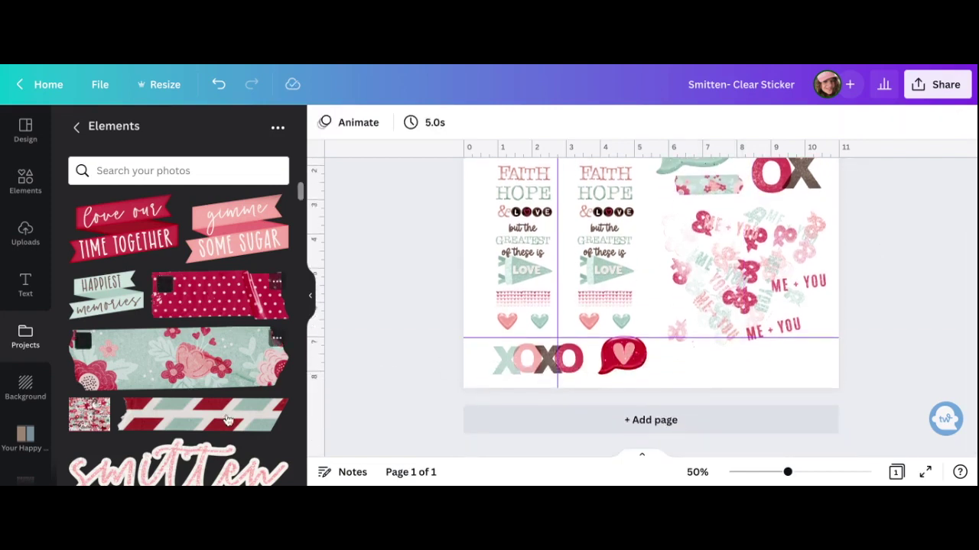
click(223, 422)
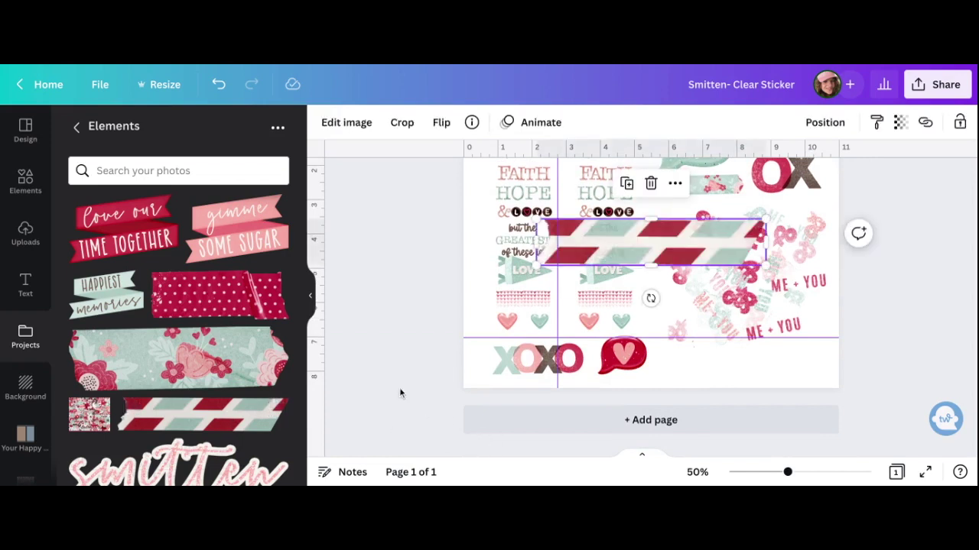
drag(763, 219, 755, 364)
click(857, 335)
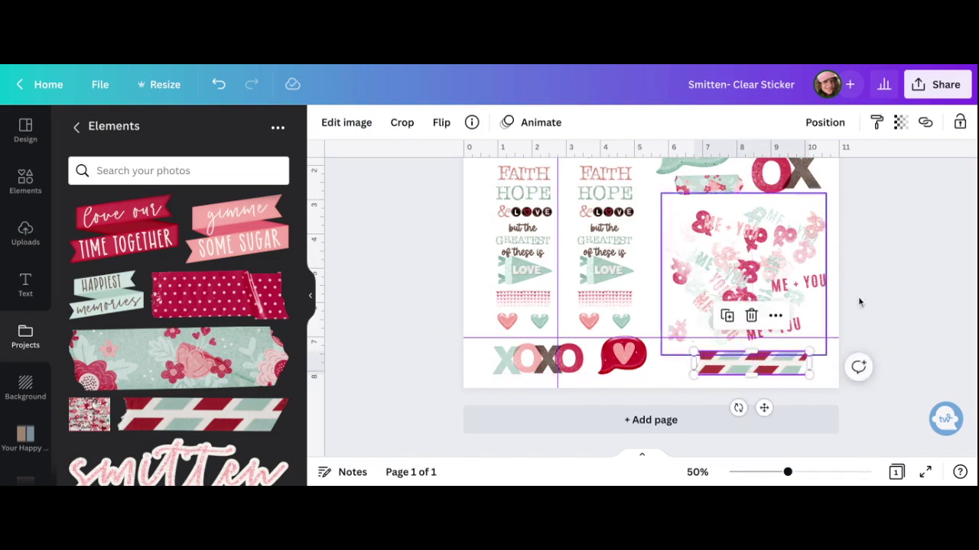
click(892, 287)
scroll(892, 287, up, 3)
scroll(891, 287, down, 1)
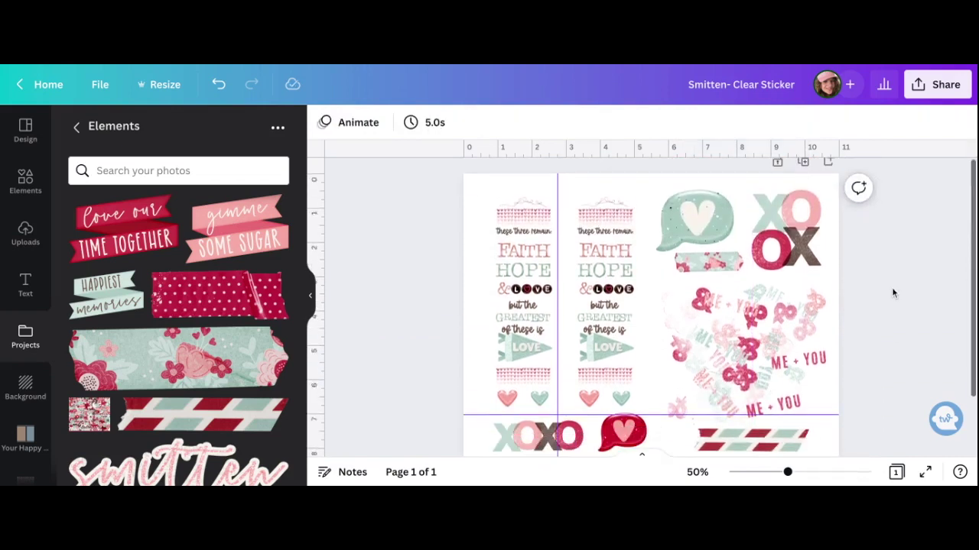
- Select all the stickers on the page and shift the whole layout slightly upward
drag(424, 167, 876, 451)
scroll(864, 366, down, 1)
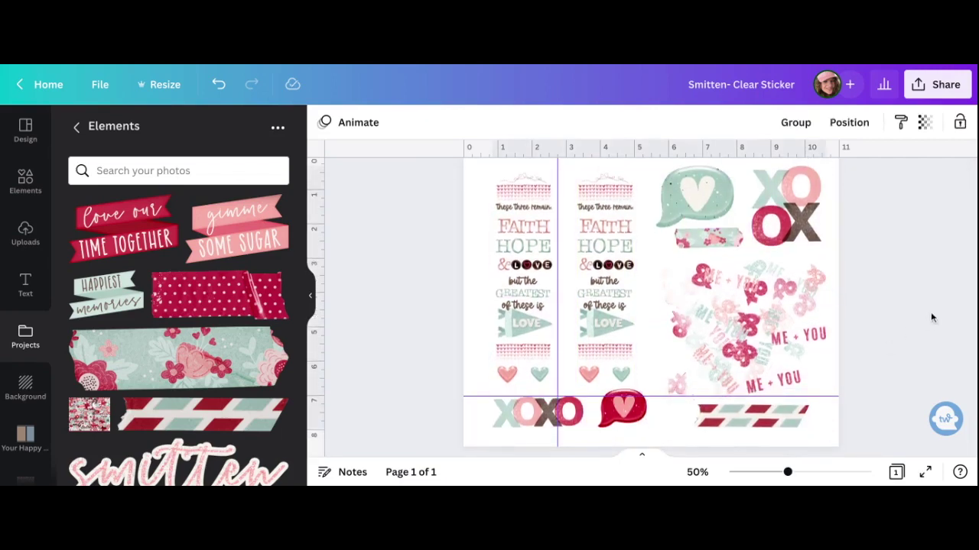
click(907, 302)
scroll(917, 307, up, 2)
scroll(917, 307, down, 2)
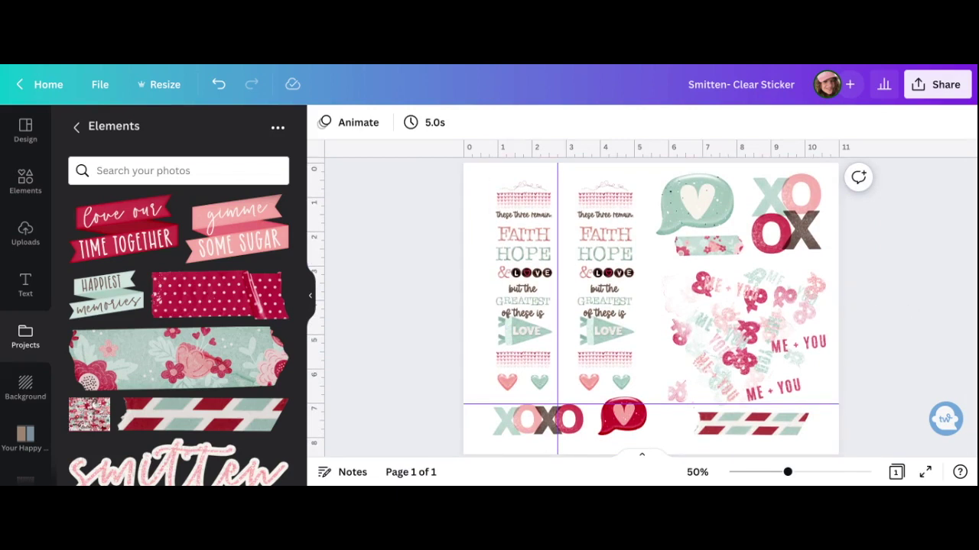
- Open the download settings for the clear sticker sheet and set the file type to PDF Print
click(922, 84)
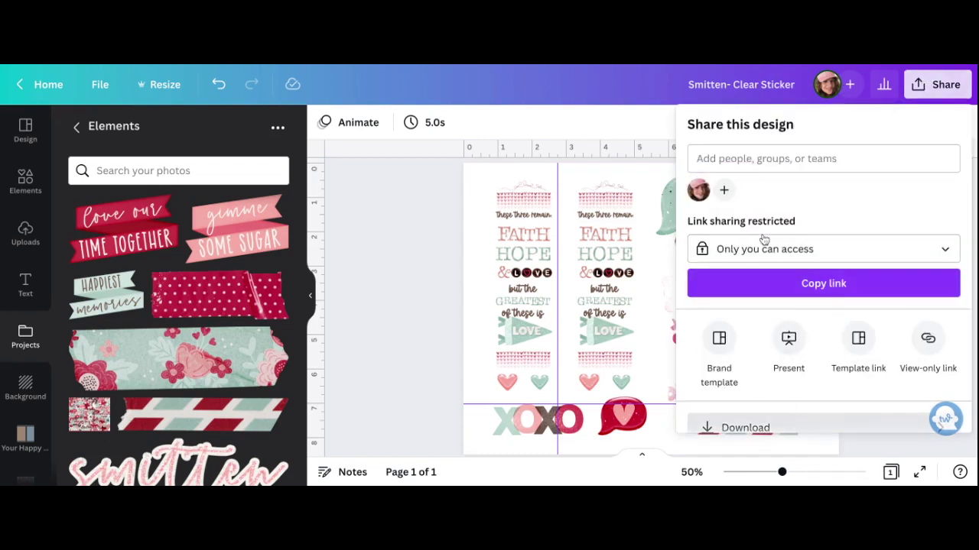
click(745, 427)
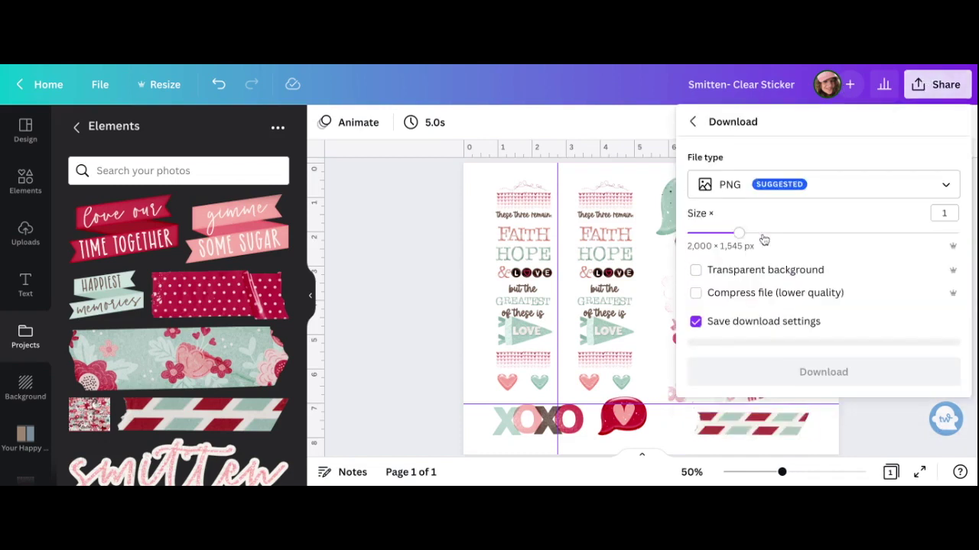
click(850, 189)
click(795, 183)
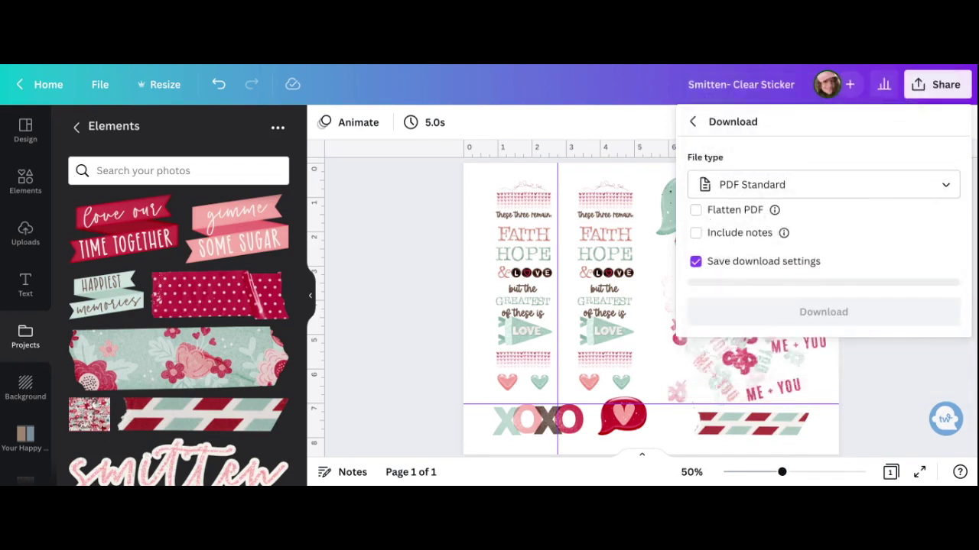
click(943, 186)
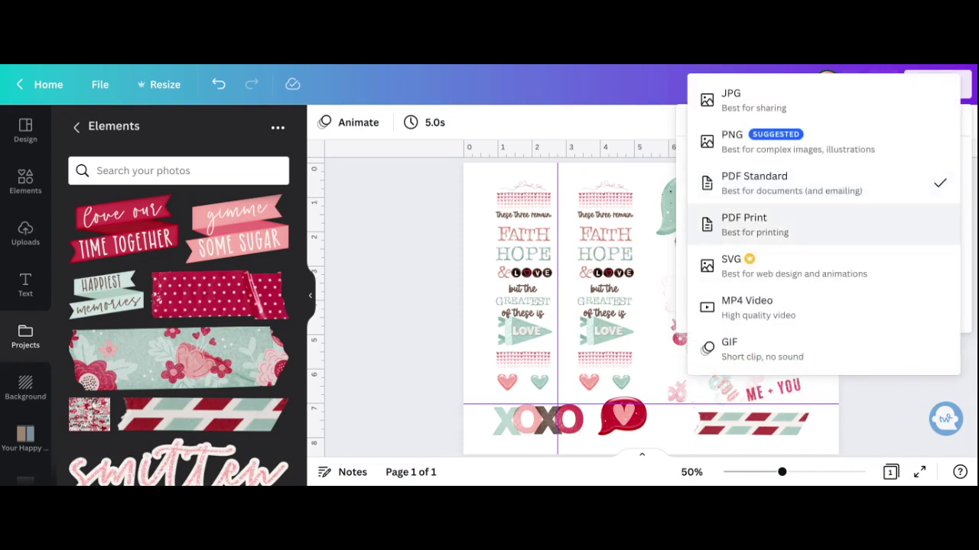
click(753, 224)
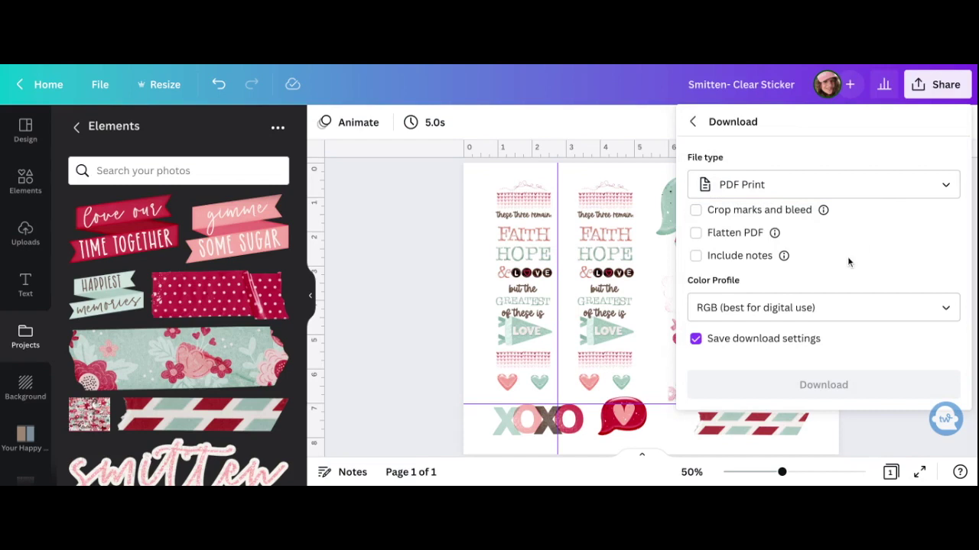
- Set the color profile to CMYK with Flatten PDF enabled, and download the sticker sheet
click(949, 308)
click(879, 380)
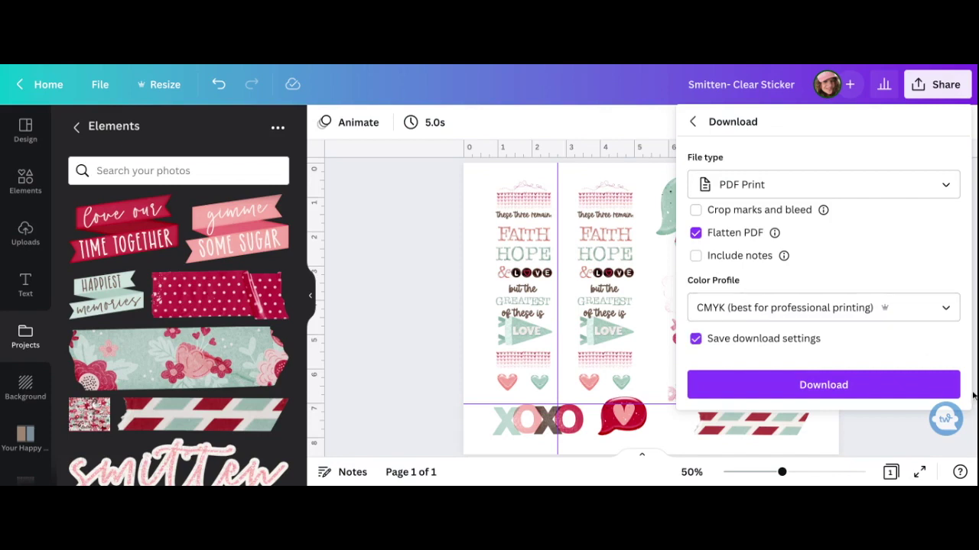
click(935, 385)
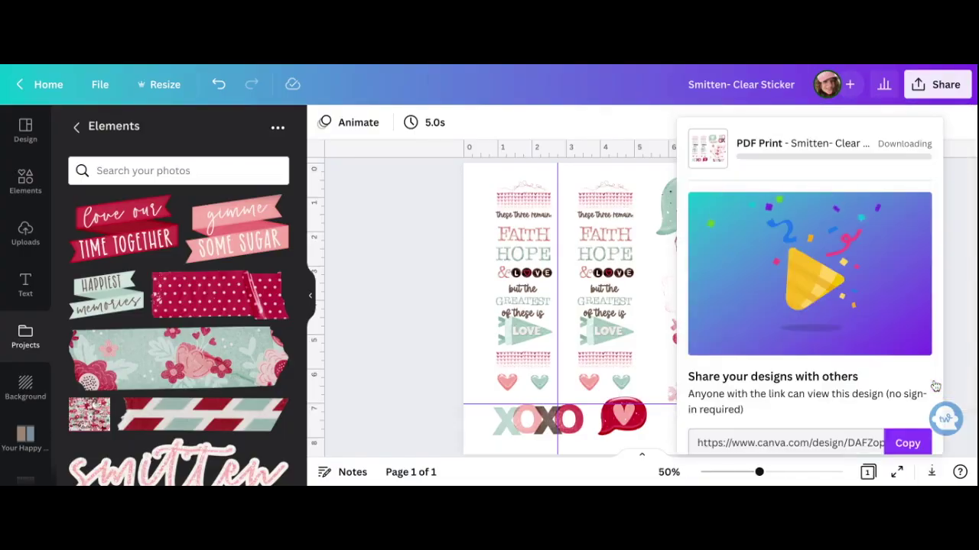